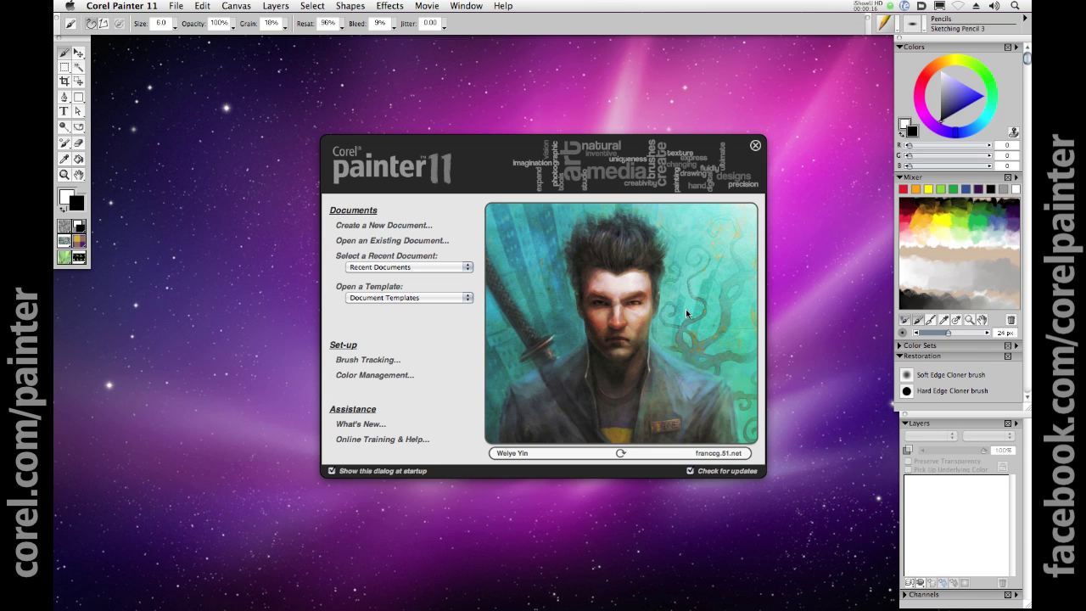
- Cycle through the featured artworks on the Welcome screen
click(620, 454)
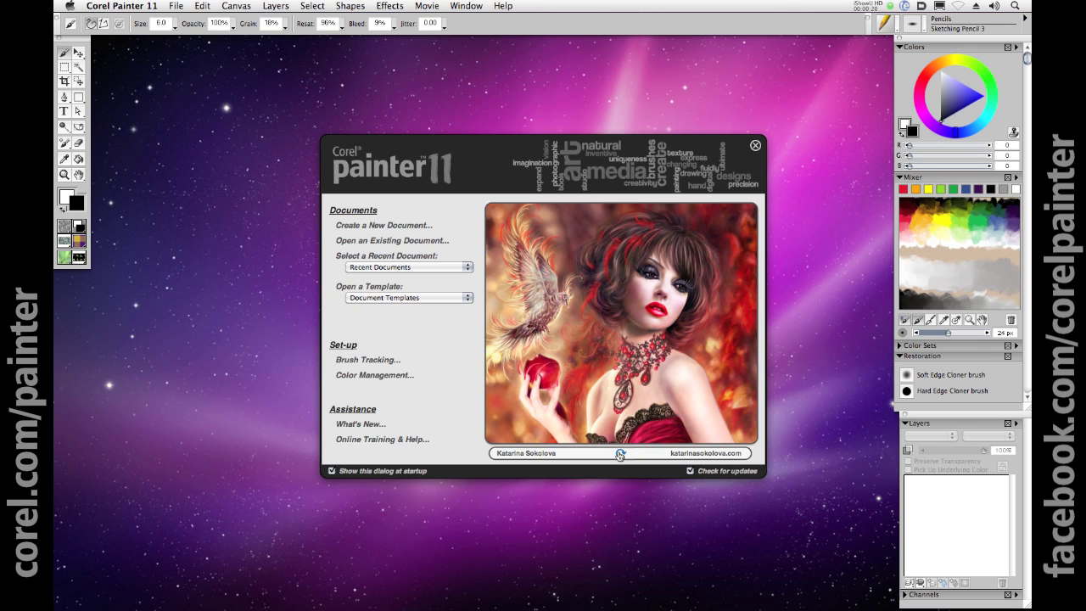
click(620, 455)
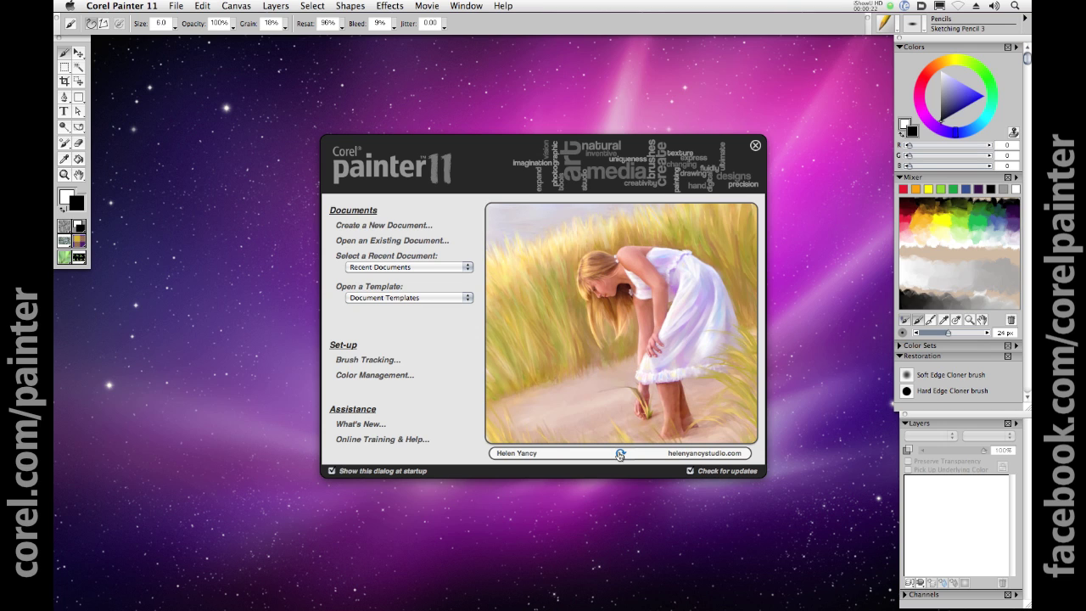
click(620, 454)
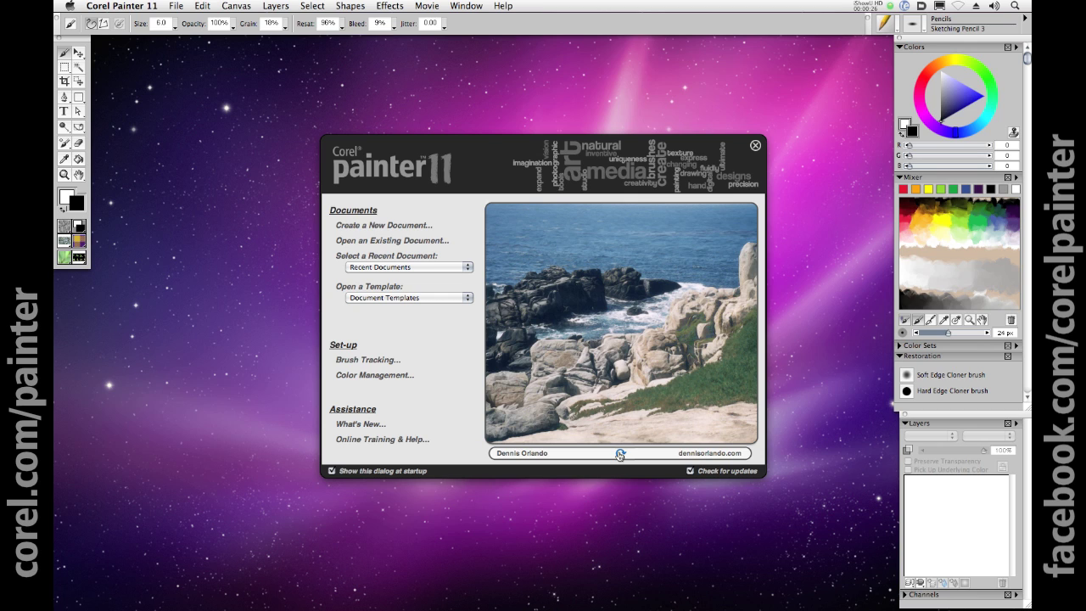
click(621, 455)
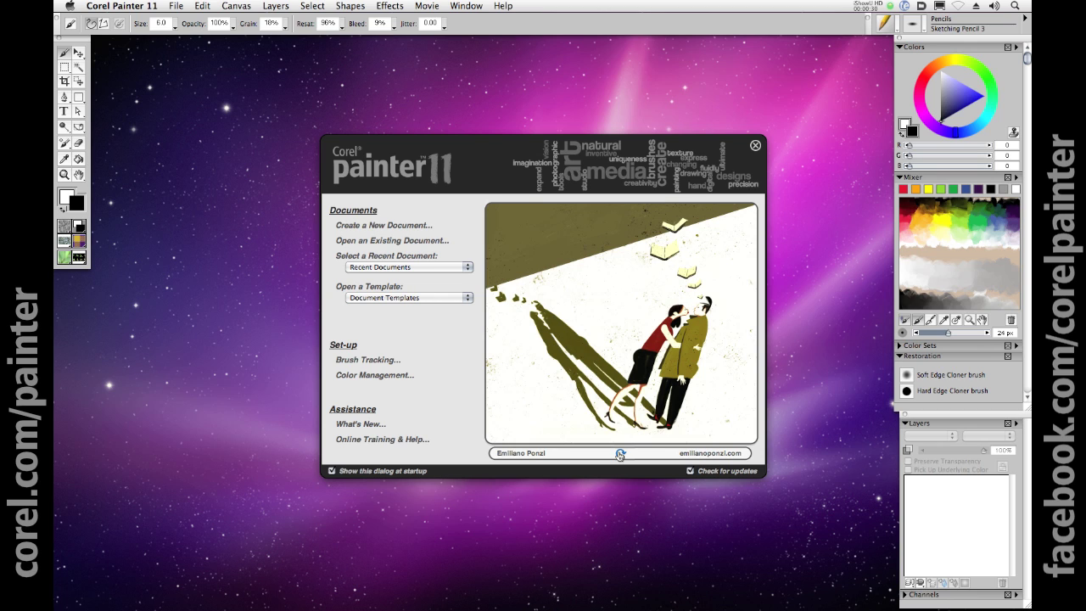
click(620, 455)
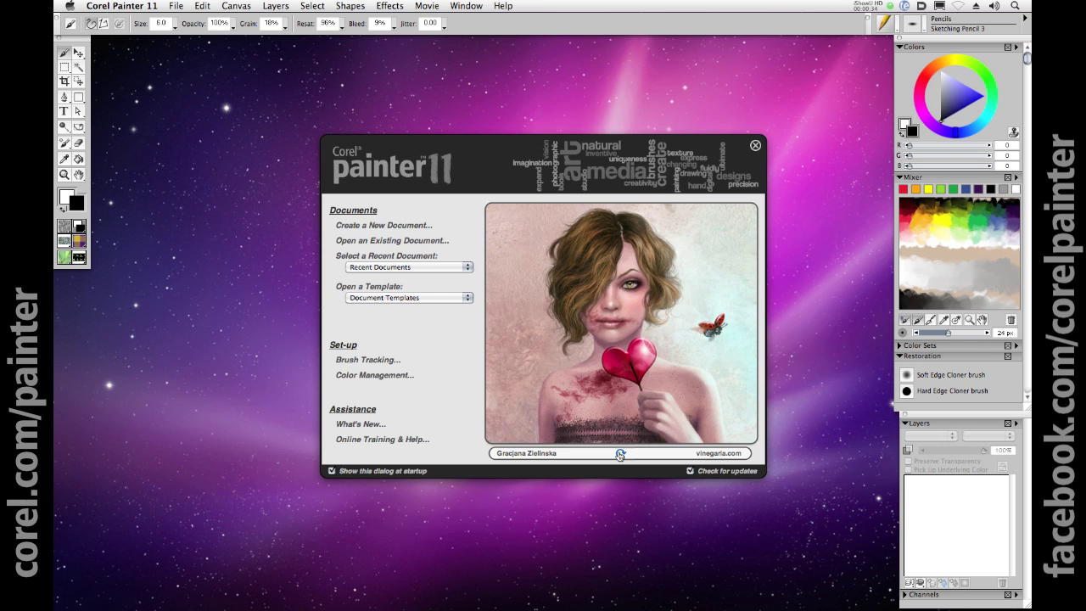
click(620, 455)
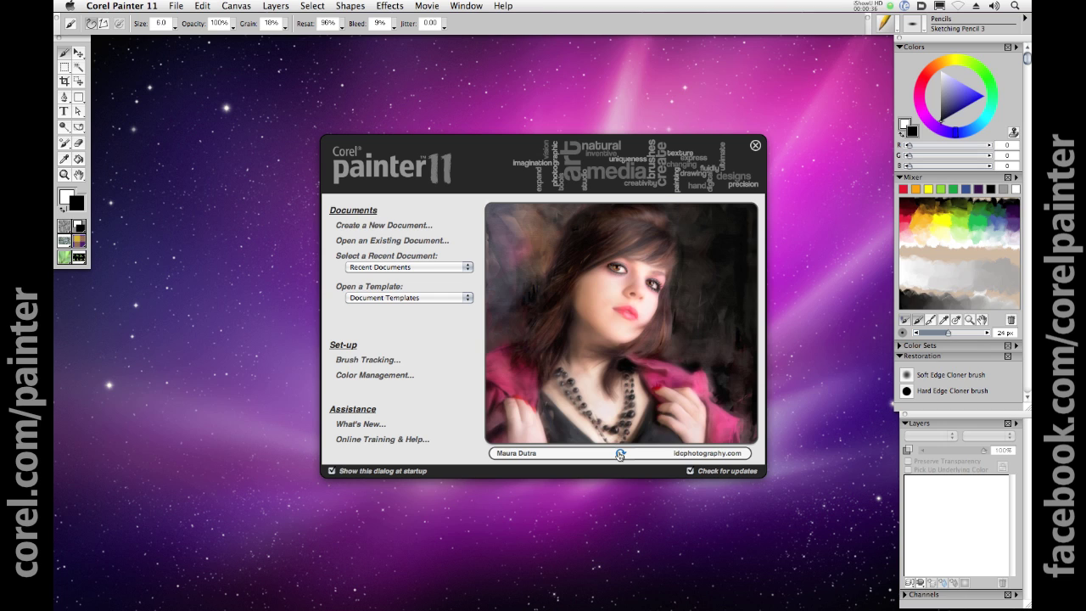
click(620, 454)
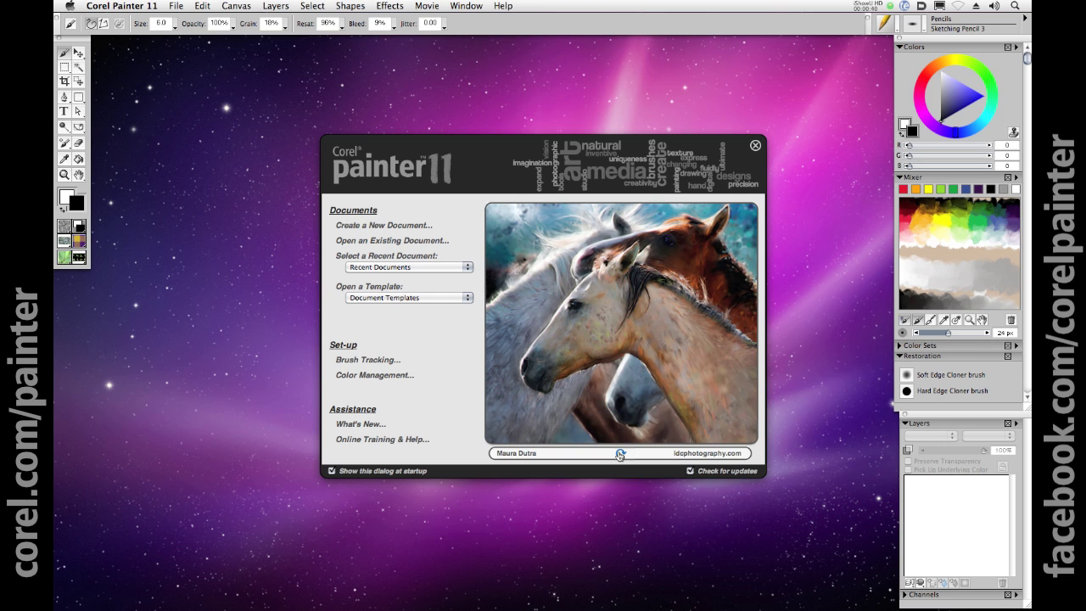
click(620, 455)
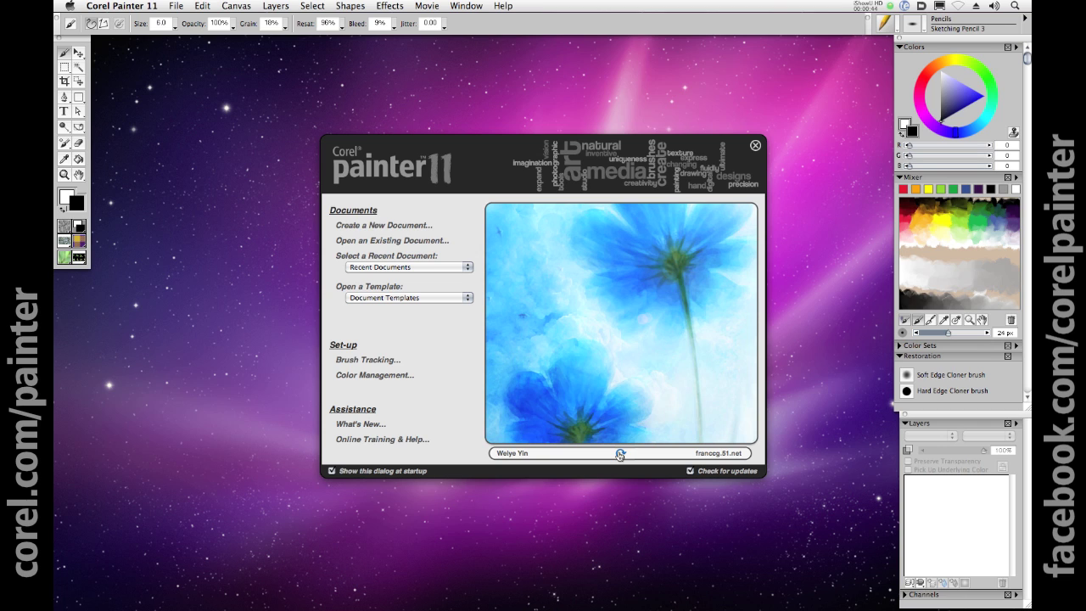
click(620, 455)
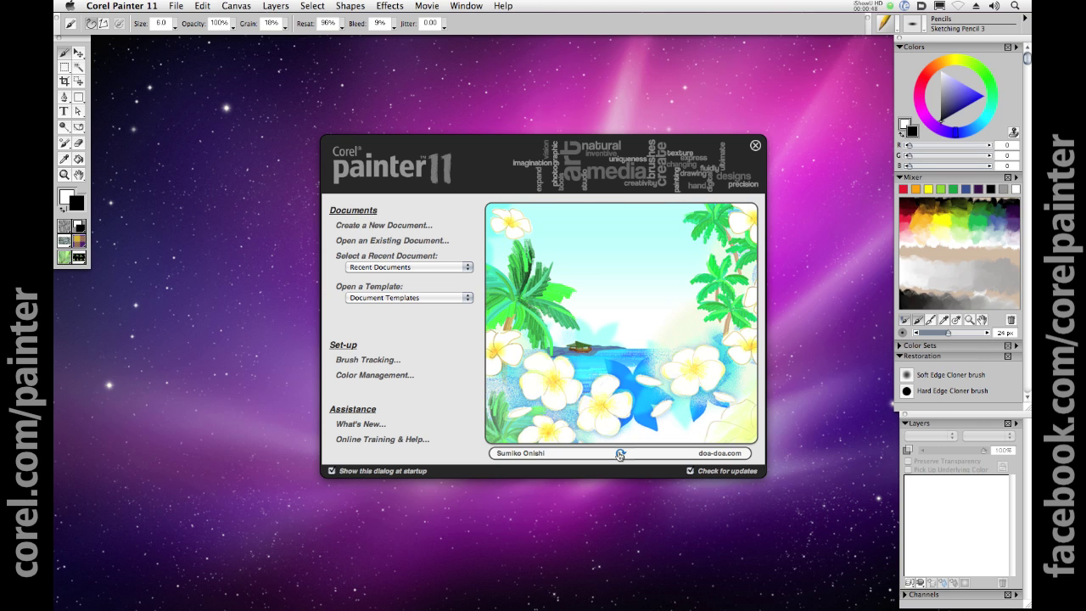
click(621, 455)
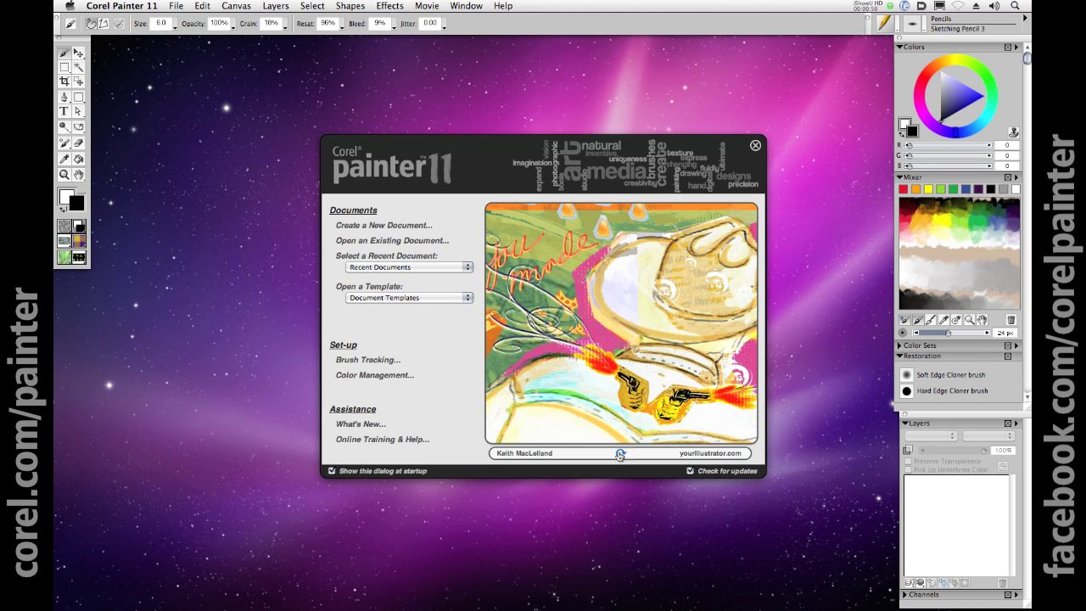
click(620, 455)
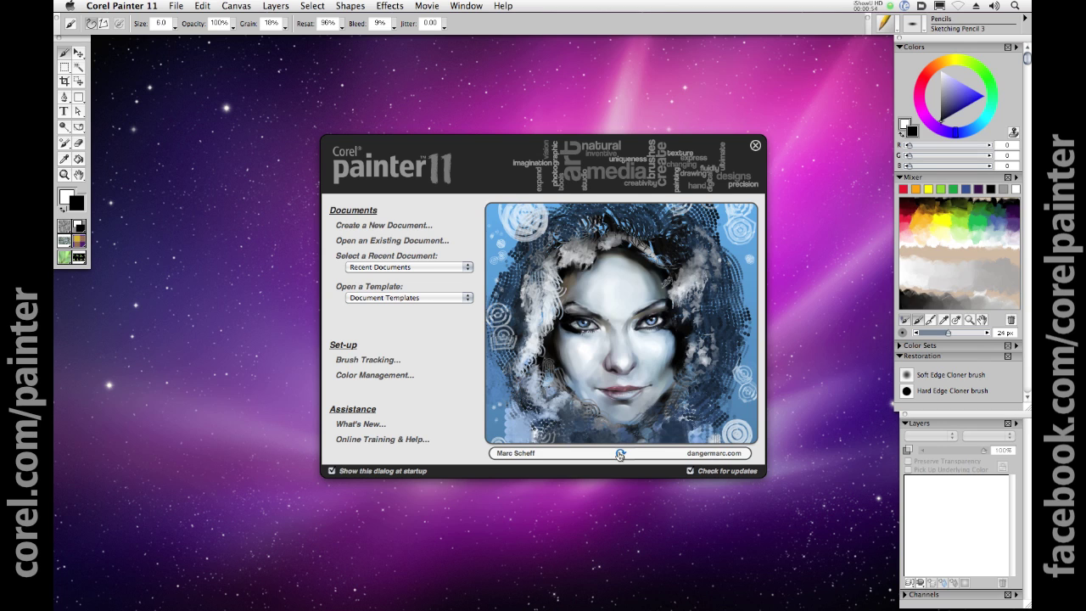
click(620, 455)
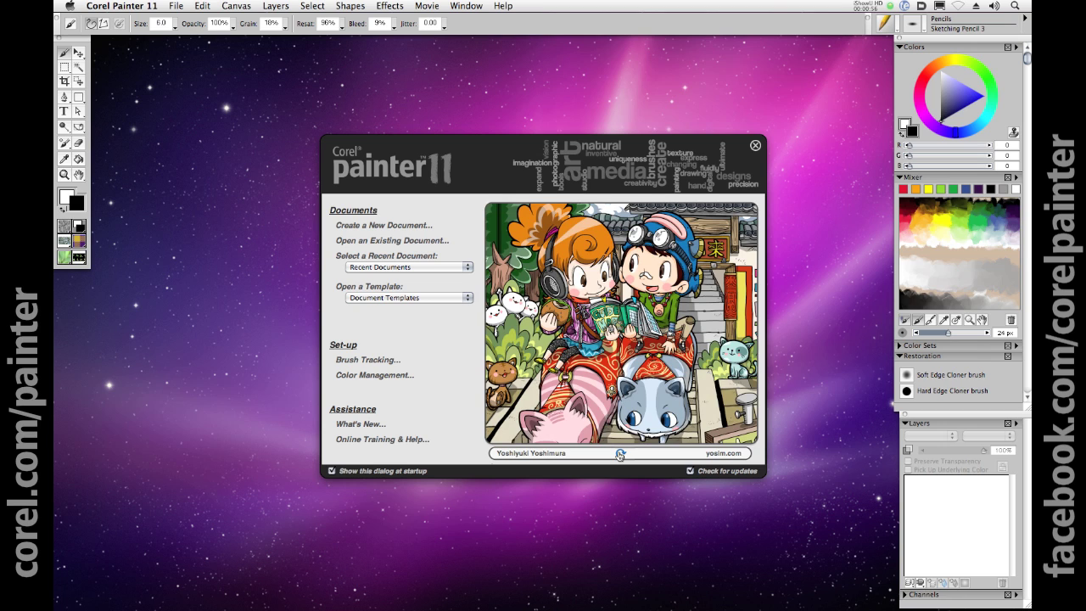
click(620, 455)
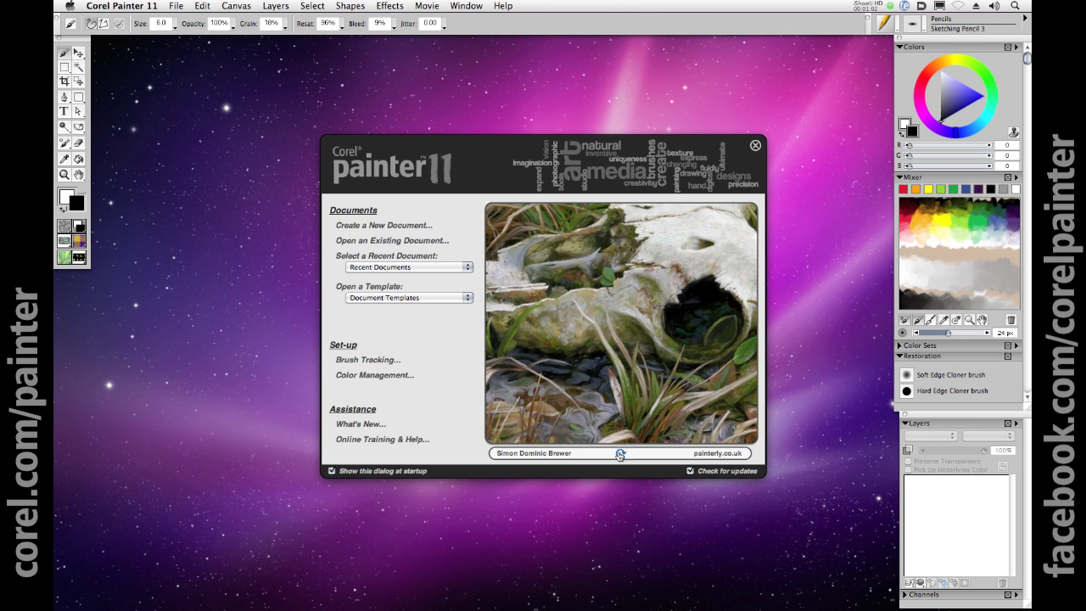
click(620, 455)
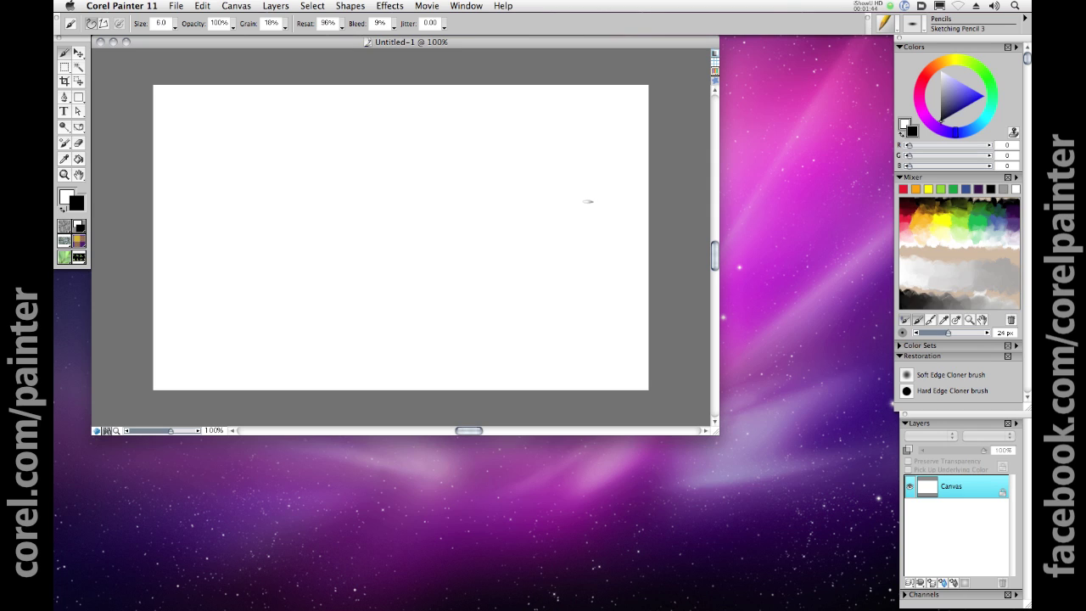
- Use a thinner pencil to sketch and darken both outlines of the tree trunk
key(bracketleft)
key(bracketleft)
mouse_move(553, 189)
mouse_down()
mouse_move(551, 249)
mouse_move(526, 315)
mouse_up()
drag(543, 255, 520, 323)
mouse_move(552, 222)
mouse_down()
mouse_move(515, 338)
mouse_move(546, 267)
mouse_up()
drag(526, 315, 514, 335)
drag(538, 219, 535, 278)
drag(548, 196, 542, 219)
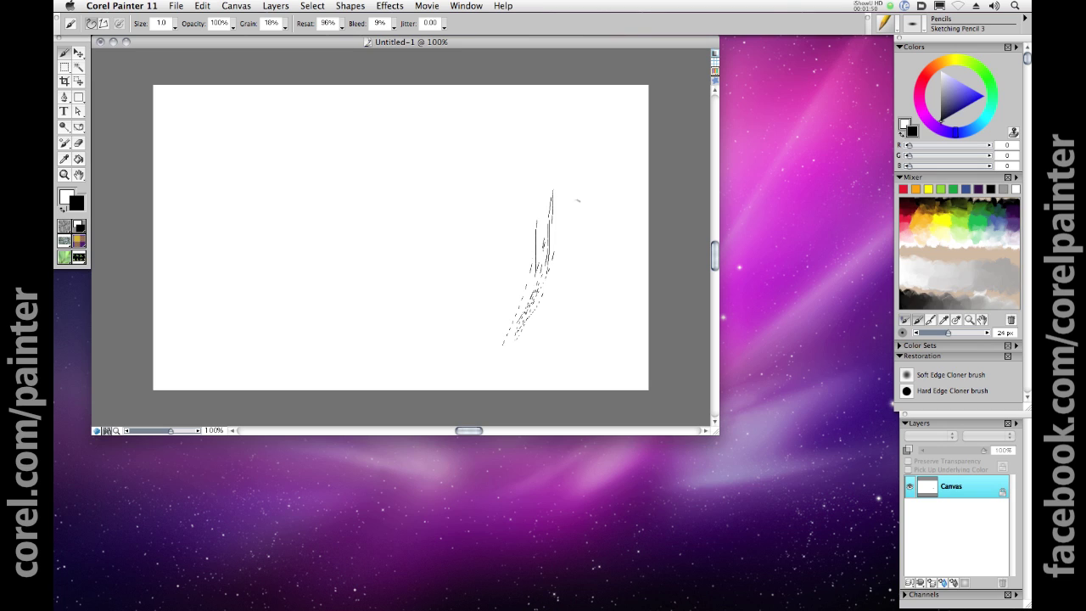
drag(600, 165, 594, 196)
mouse_move(589, 220)
mouse_down()
mouse_move(601, 353)
mouse_move(589, 258)
mouse_up()
mouse_move(600, 343)
mouse_down()
mouse_move(588, 231)
mouse_move(601, 194)
mouse_move(588, 253)
mouse_up()
drag(548, 202, 533, 290)
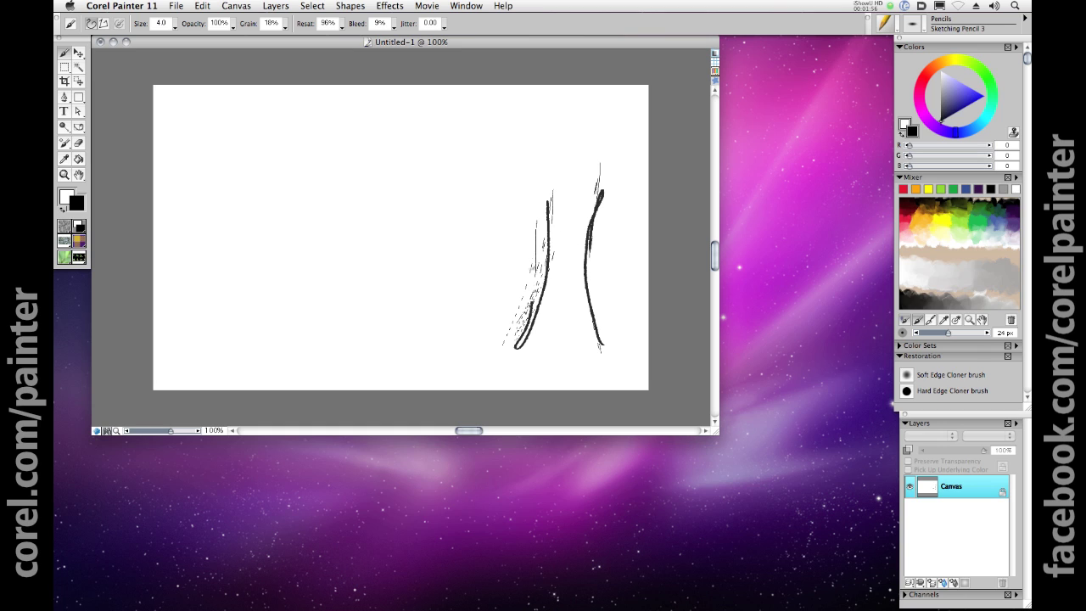
- Add a flared root and left branches, and extend the trunk to the canvas top
mouse_move(533, 244)
mouse_down()
mouse_move(531, 288)
mouse_move(433, 360)
mouse_move(477, 333)
mouse_up()
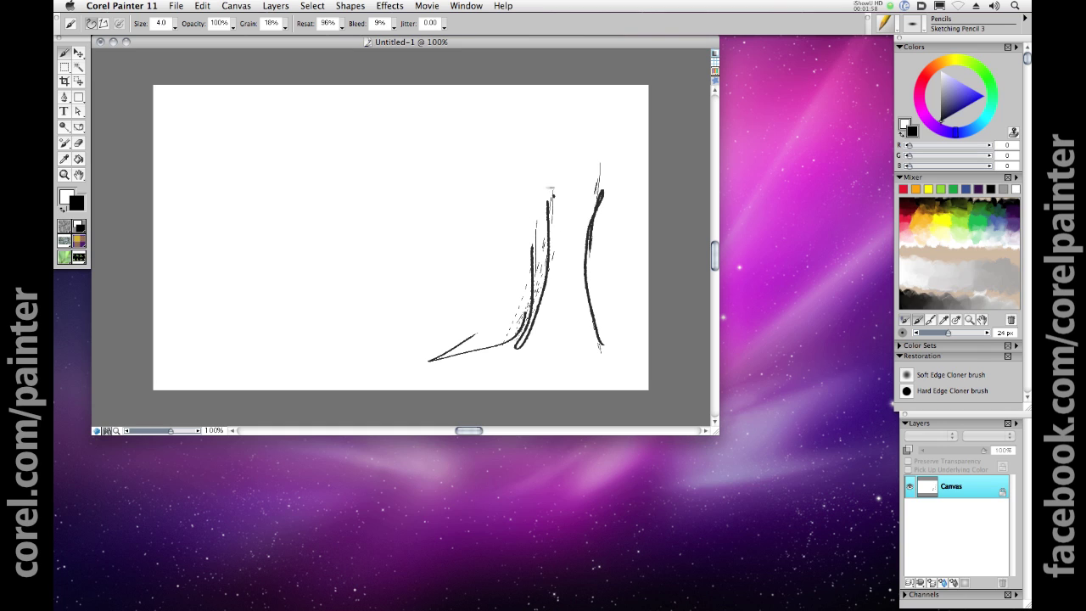
mouse_move(552, 195)
mouse_down()
mouse_move(374, 188)
mouse_move(550, 161)
mouse_up()
drag(557, 106, 556, 169)
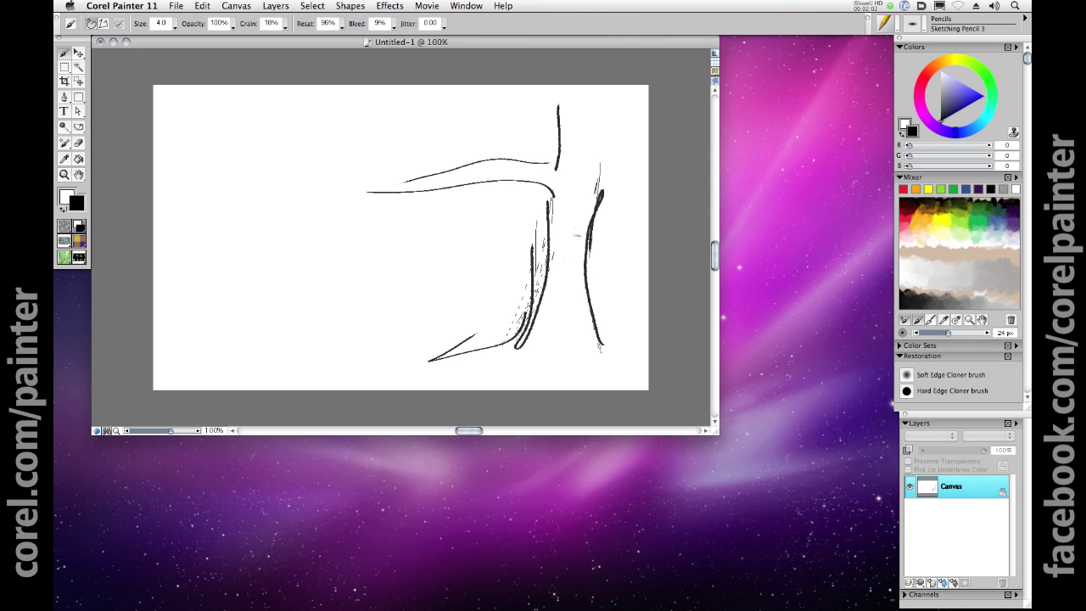
- Draw the horizon line, a distant left hill and both edges of the winding road with dashes
drag(575, 231, 582, 258)
mouse_move(551, 214)
mouse_down()
mouse_move(322, 203)
mouse_move(176, 240)
mouse_up()
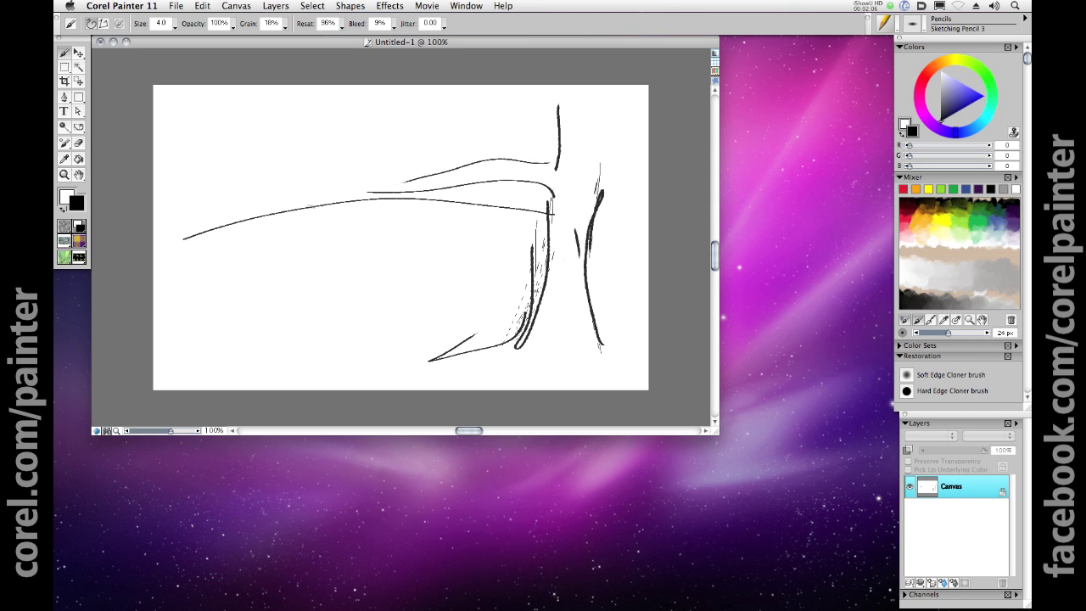
mouse_move(308, 206)
mouse_down()
mouse_move(220, 193)
mouse_move(149, 198)
mouse_up()
mouse_move(406, 210)
mouse_down()
mouse_move(471, 247)
mouse_move(433, 274)
mouse_move(218, 350)
mouse_up()
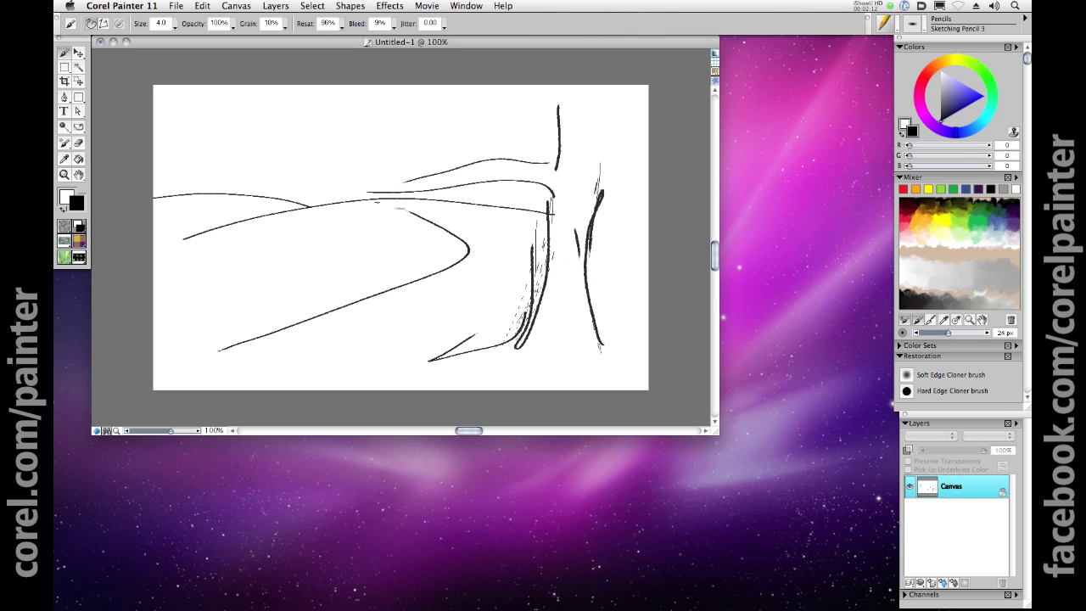
mouse_move(497, 256)
mouse_down()
mouse_move(513, 282)
mouse_move(441, 344)
mouse_move(355, 390)
mouse_up()
drag(497, 253, 377, 202)
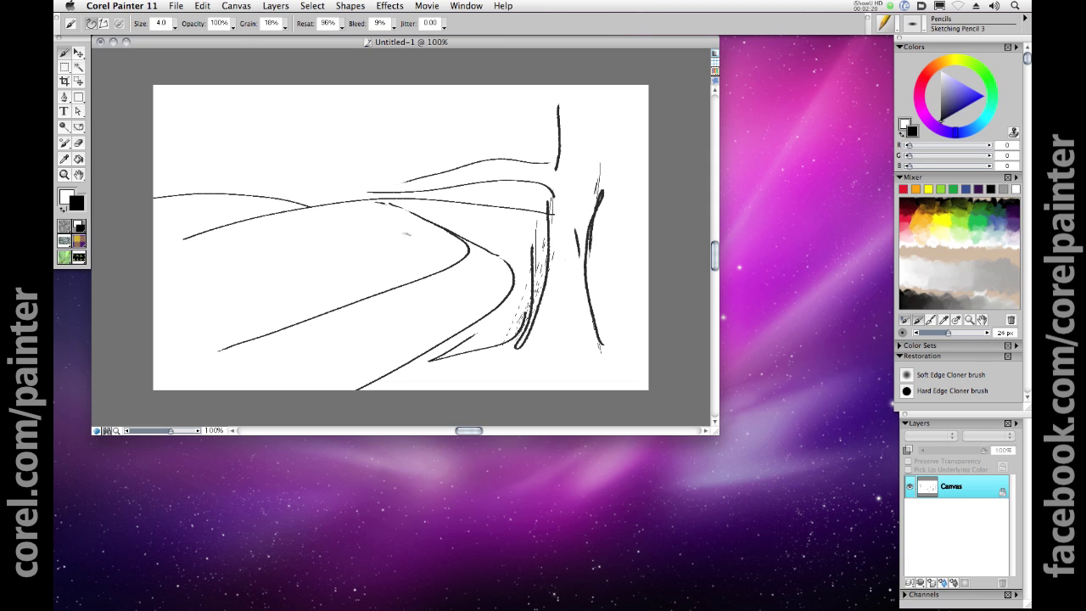
mouse_move(421, 241)
mouse_down()
mouse_move(440, 238)
mouse_move(404, 260)
mouse_up()
- Sketch the fence rails and posts beside the road, then darken the trunk's right side
drag(326, 291, 285, 301)
drag(362, 279, 343, 284)
mouse_move(256, 307)
mouse_down()
mouse_move(224, 314)
mouse_move(320, 286)
mouse_move(204, 317)
mouse_up()
mouse_move(202, 277)
mouse_down()
mouse_move(382, 254)
mouse_move(222, 277)
mouse_move(229, 303)
mouse_up()
drag(346, 257, 350, 270)
mouse_move(261, 273)
mouse_down()
mouse_move(269, 288)
mouse_move(318, 279)
mouse_up()
drag(611, 107, 594, 221)
drag(611, 154, 594, 223)
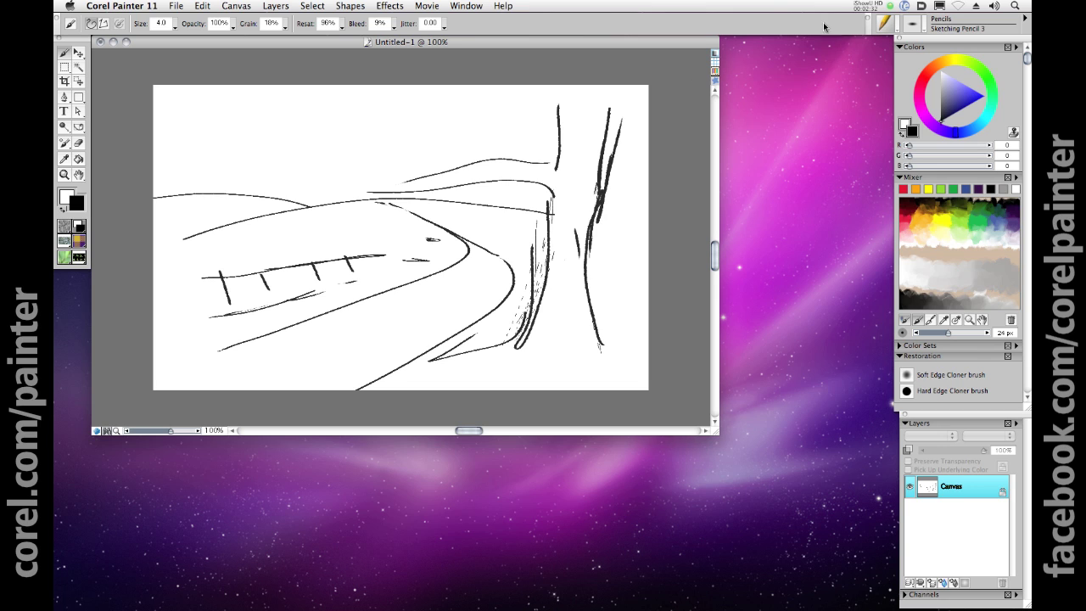
- Switch the brush category to Pens
click(899, 31)
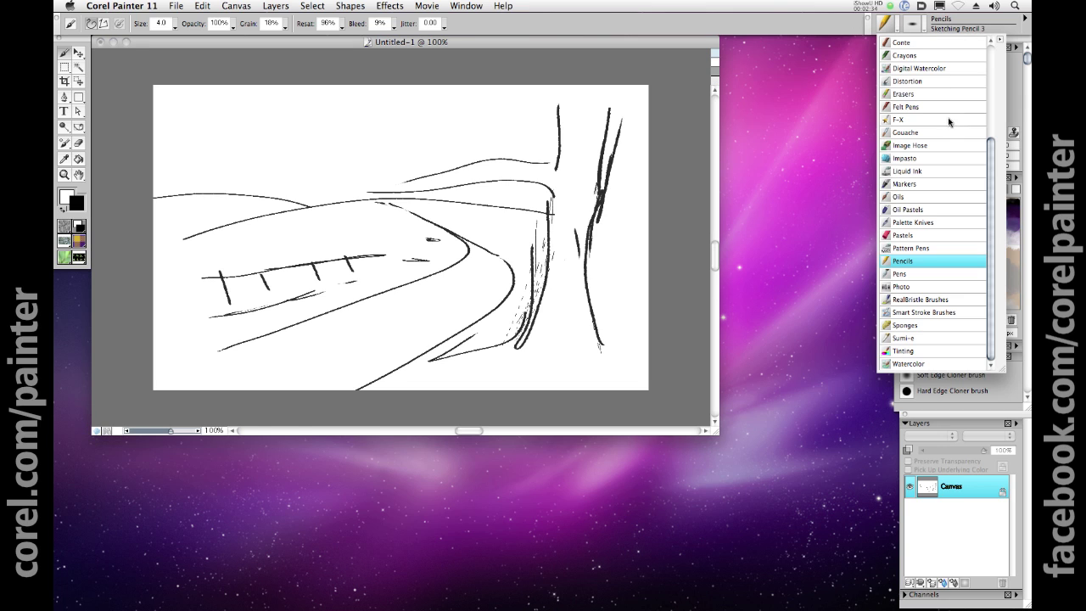
mouse_move(990, 147)
mouse_down()
mouse_move(997, 50)
mouse_move(992, 161)
mouse_up()
click(897, 273)
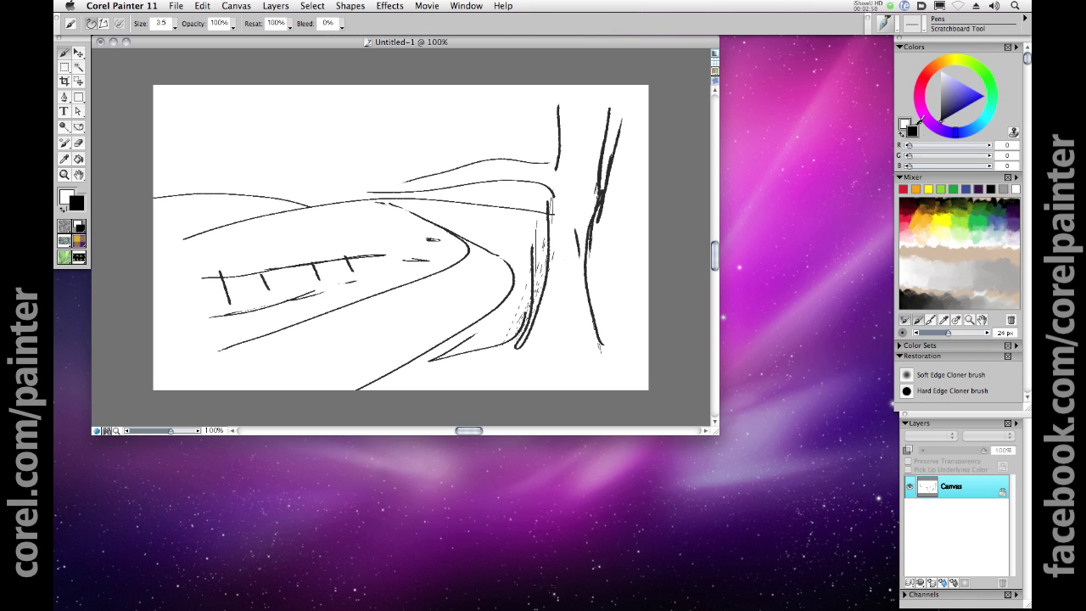
- Browse the pen variants, then bring up the brush options menu for Brush Creator
click(919, 31)
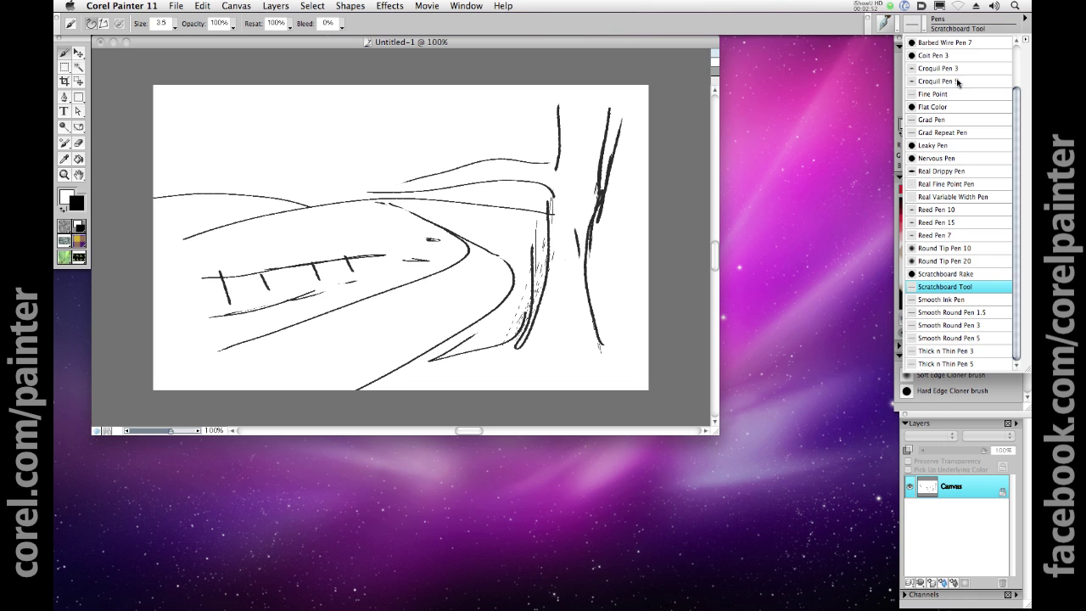
drag(1018, 112, 1017, 63)
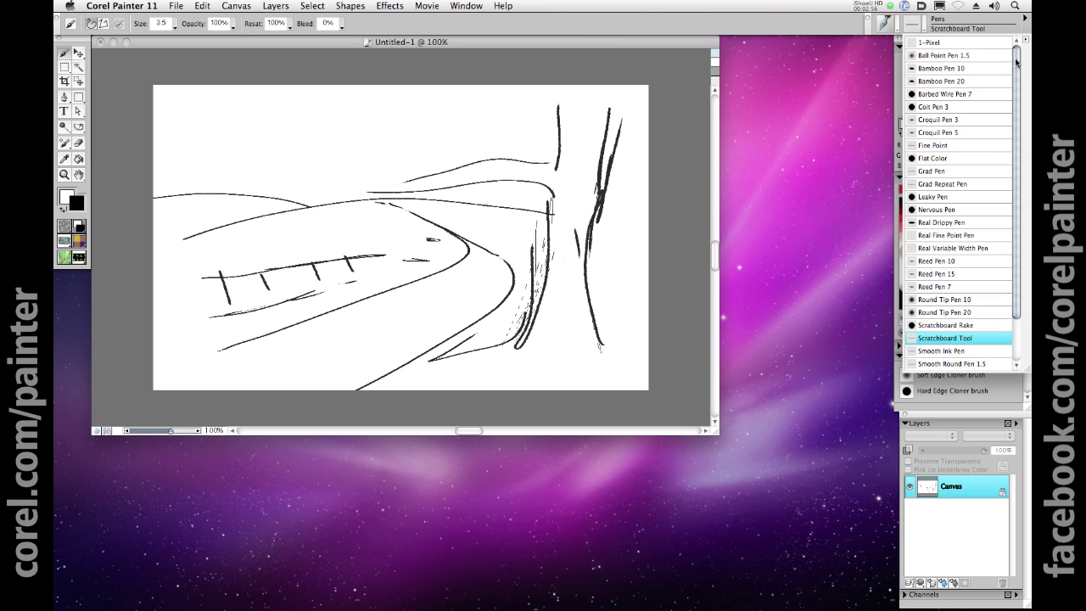
scroll(1010, 77, down, 1)
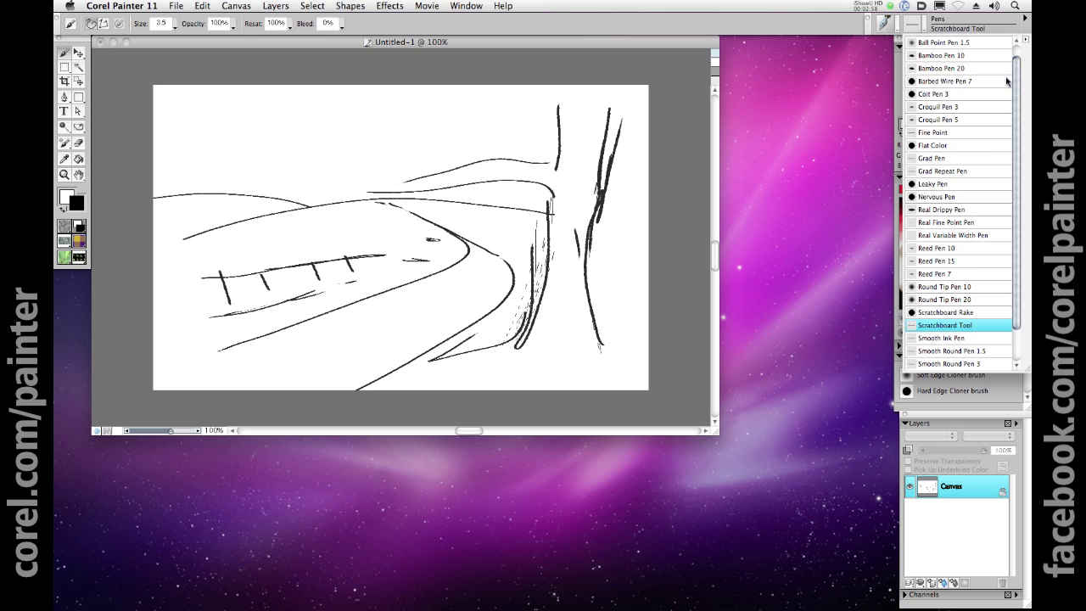
scroll(1006, 85, down, 1)
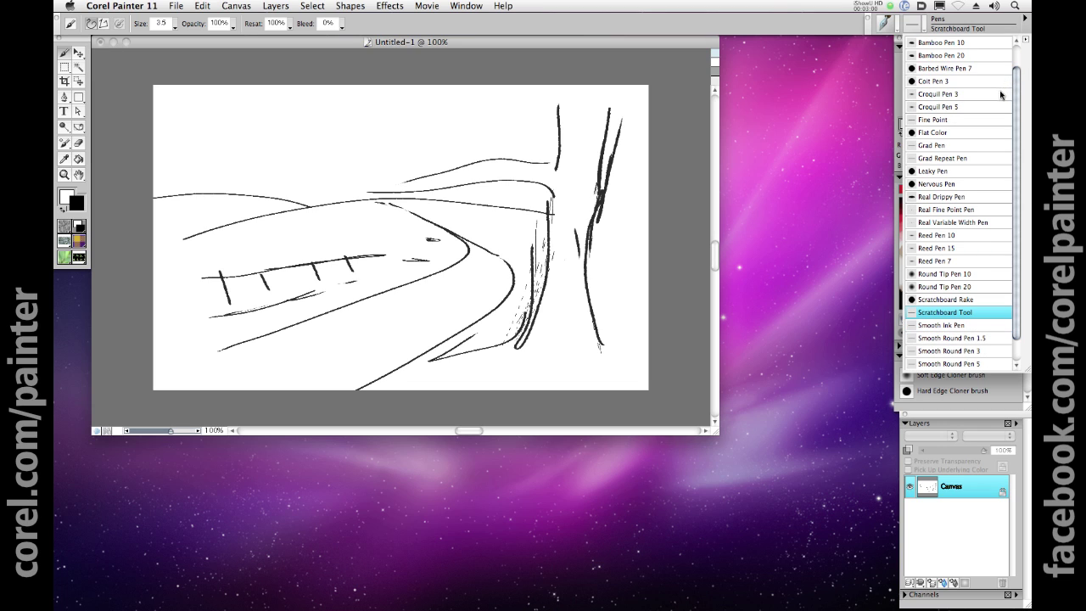
scroll(1001, 97, down, 1)
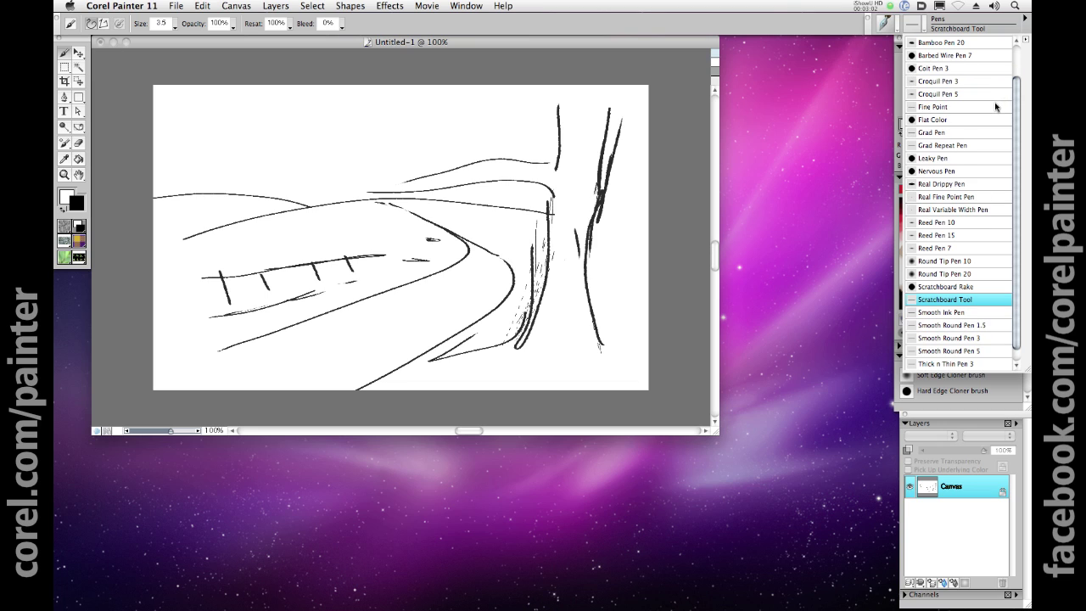
scroll(994, 102, down, 1)
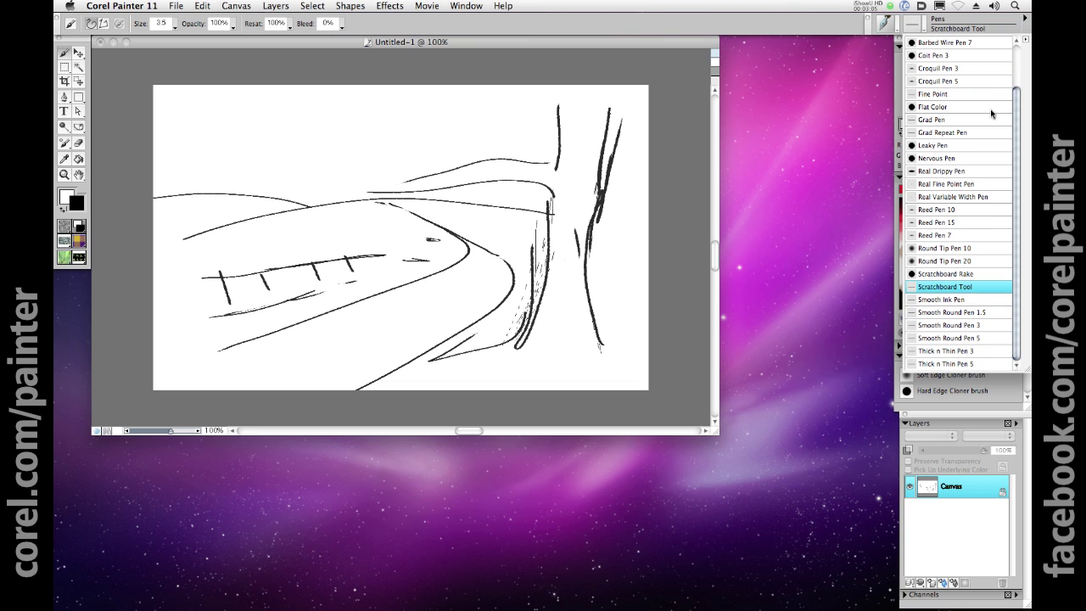
click(1027, 23)
click(1027, 23)
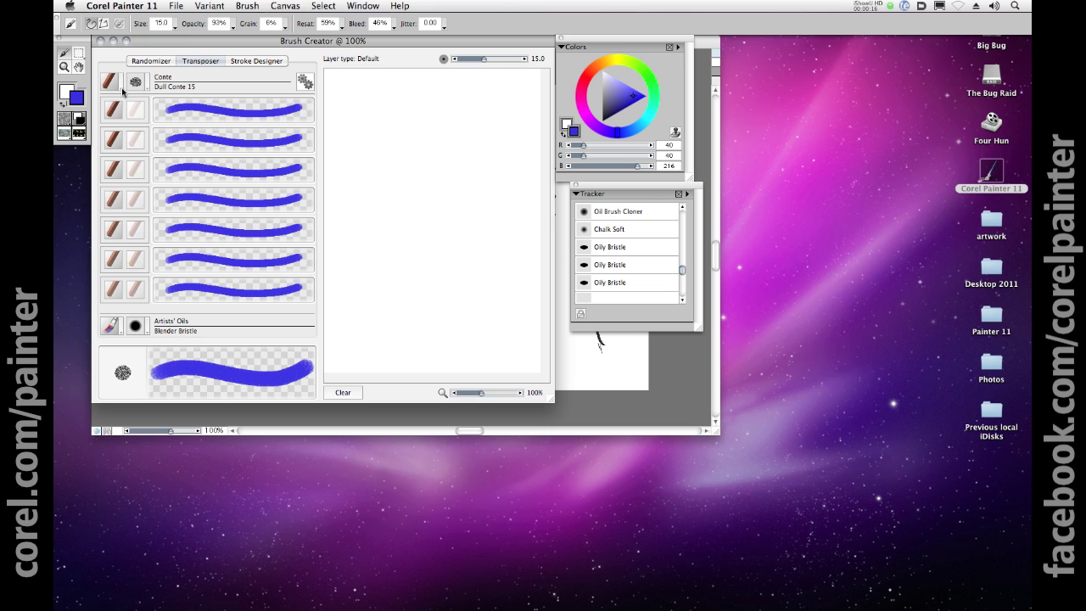
- Randomize the Dull Conte 15 brush and paint wavy test strokes with two variations
click(141, 63)
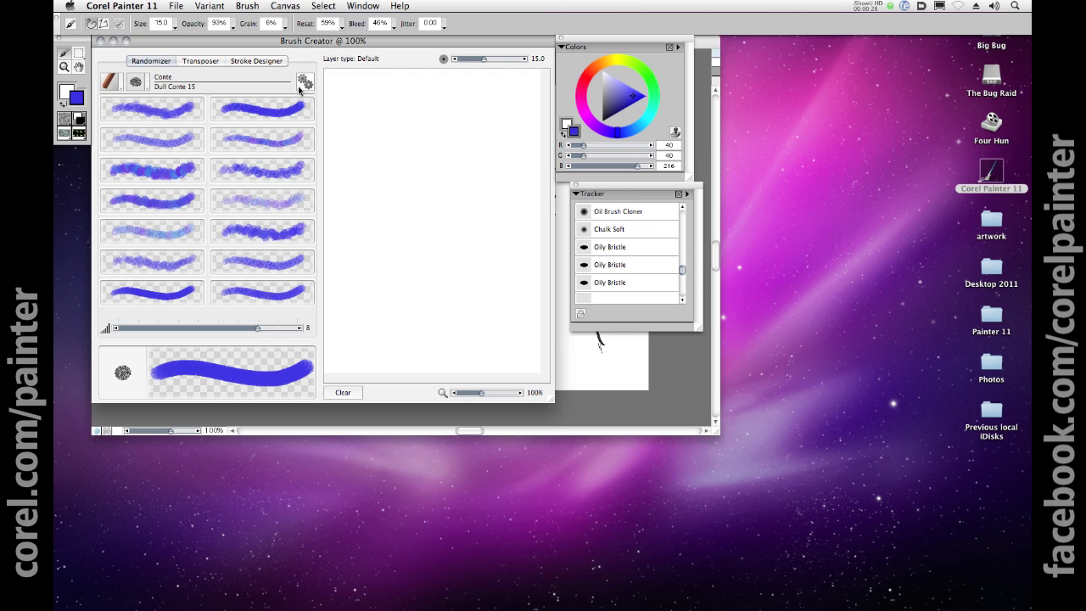
click(273, 146)
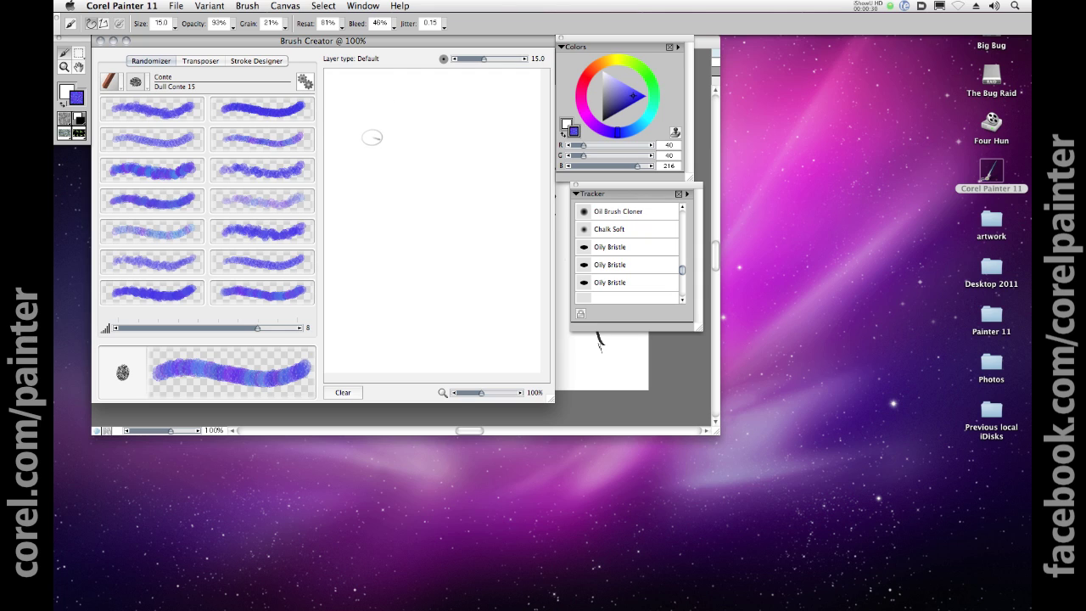
drag(371, 134, 427, 206)
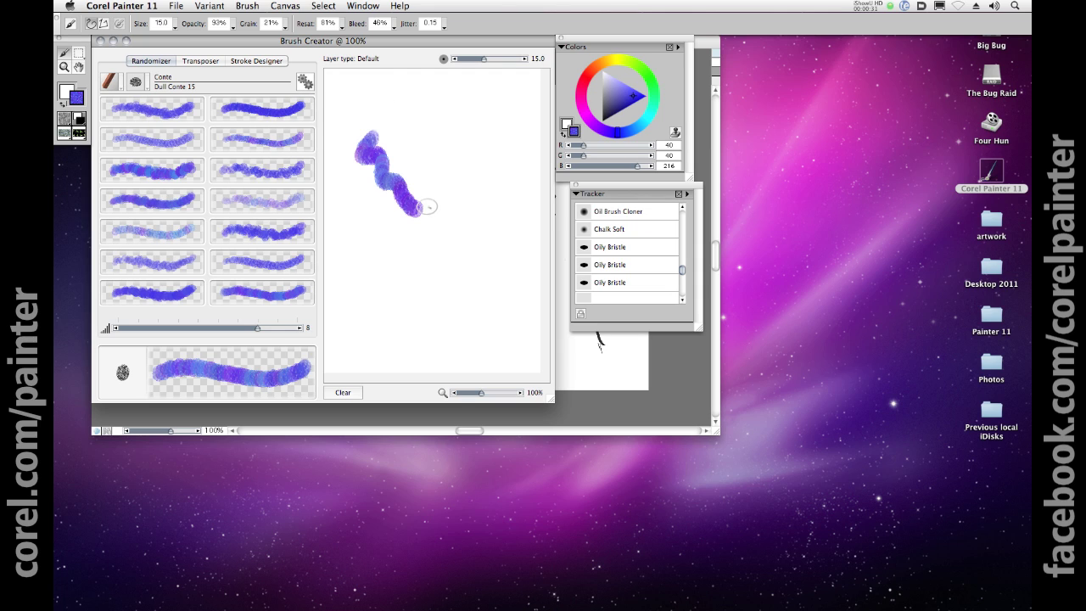
click(293, 201)
drag(399, 129, 454, 170)
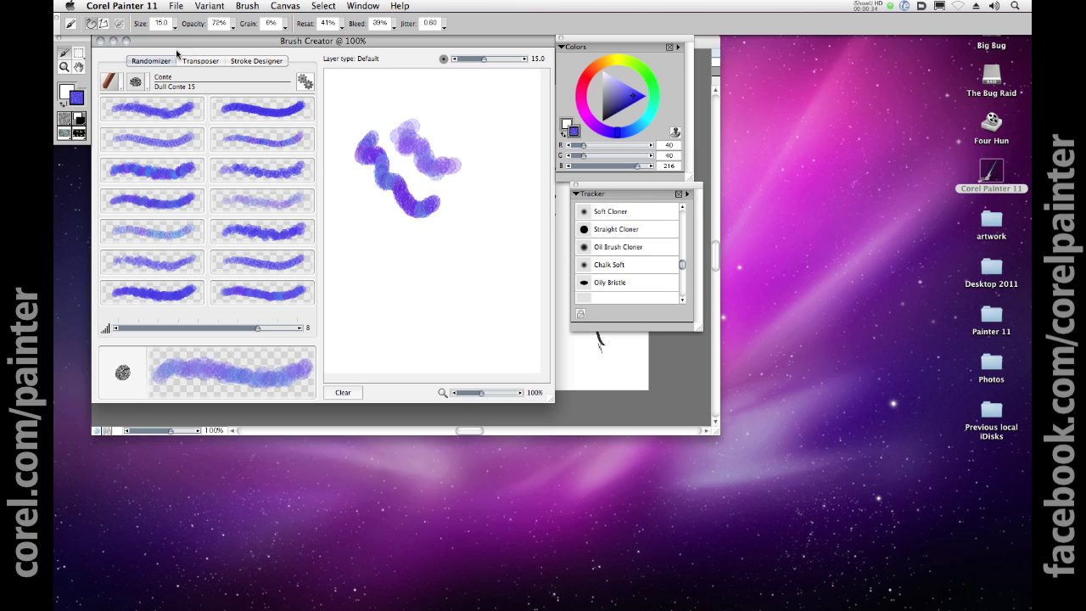
- Blend Conte toward Charcoal in the Transposer, test one blend, and set the colour to red
click(202, 62)
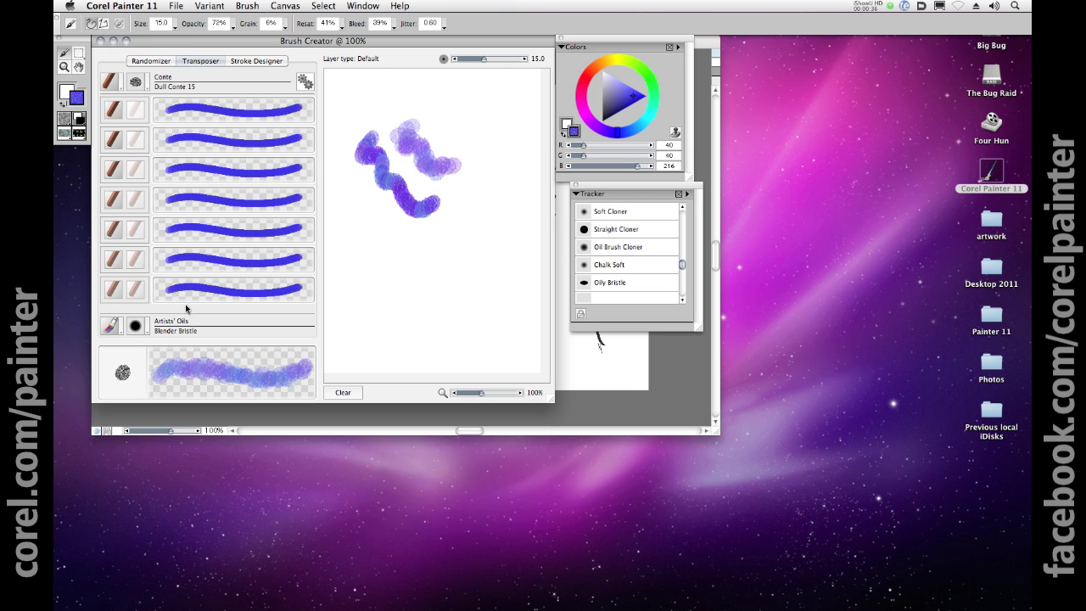
click(123, 333)
click(167, 344)
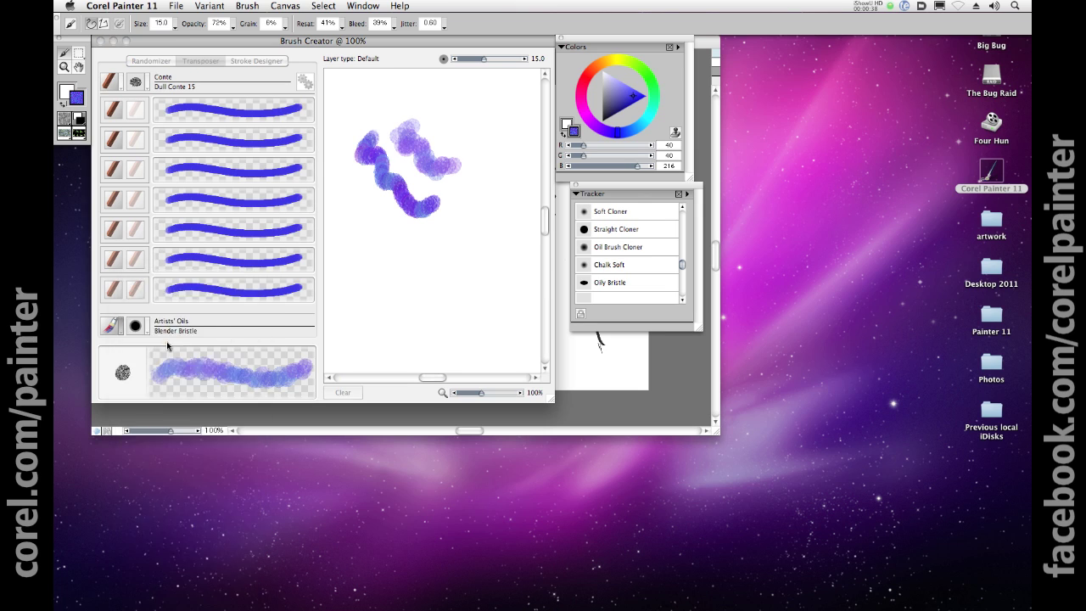
click(305, 83)
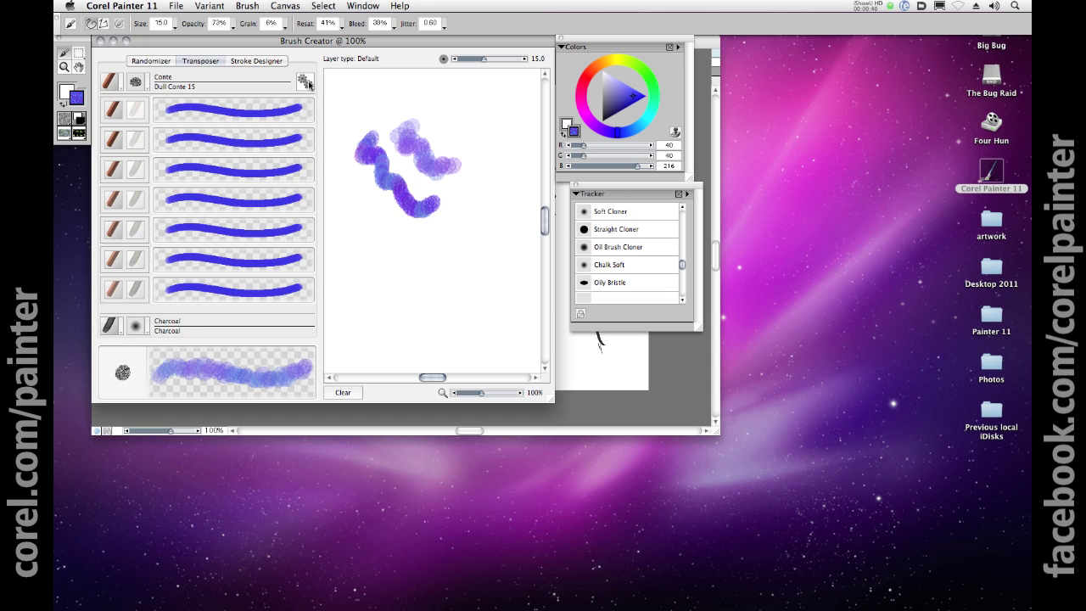
click(286, 242)
mouse_move(374, 268)
mouse_down()
mouse_move(383, 280)
mouse_move(420, 274)
mouse_move(415, 284)
mouse_up()
click(589, 78)
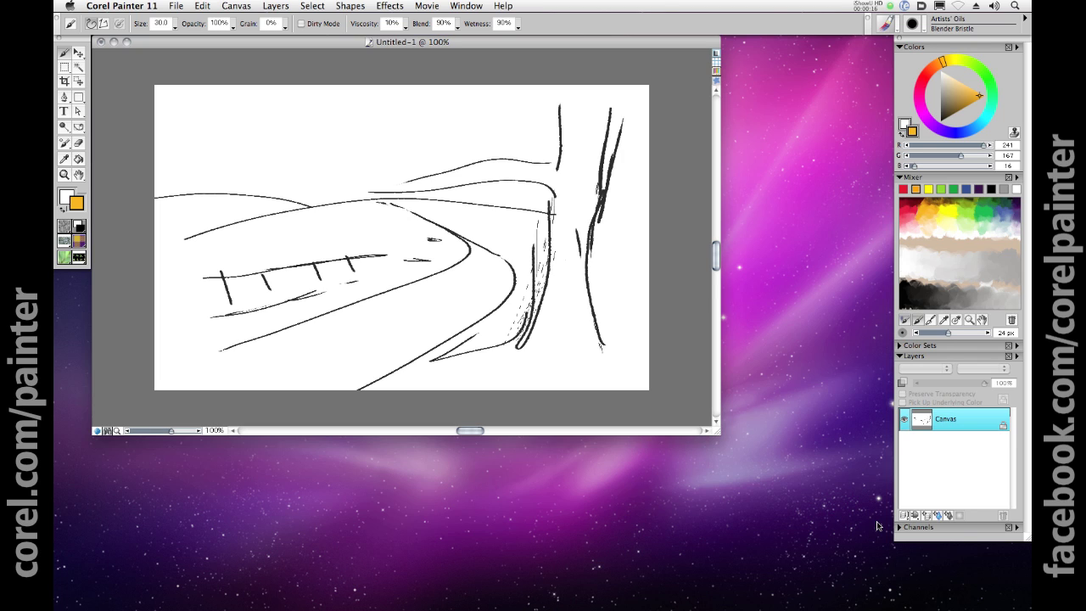
- Add Layer 1 and Layer 2 above the Canvas and give Layer 2 a layer mask
click(928, 515)
click(928, 516)
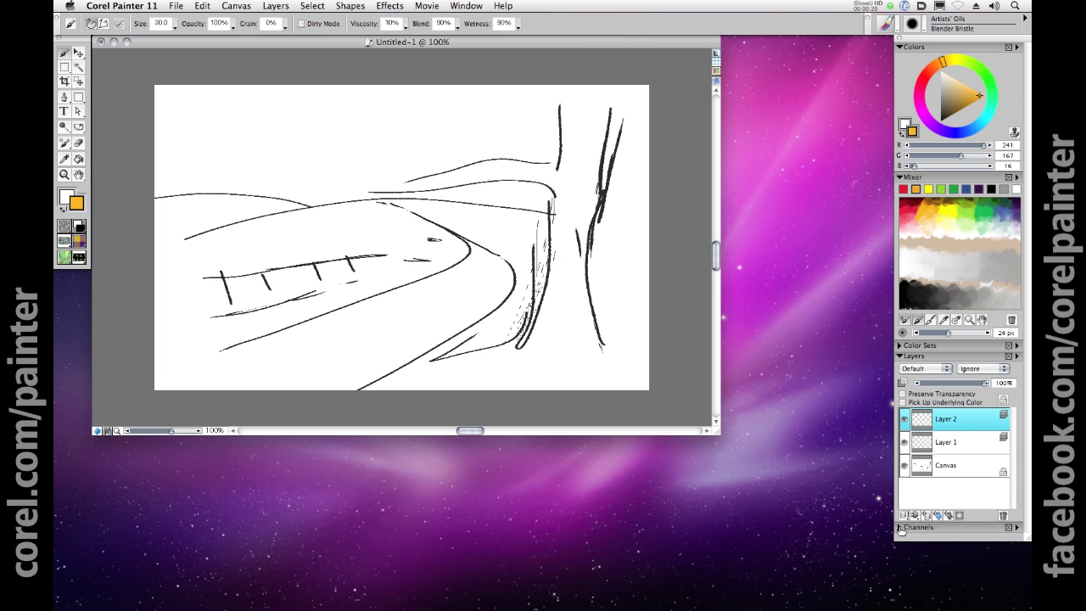
click(899, 527)
click(900, 527)
click(960, 515)
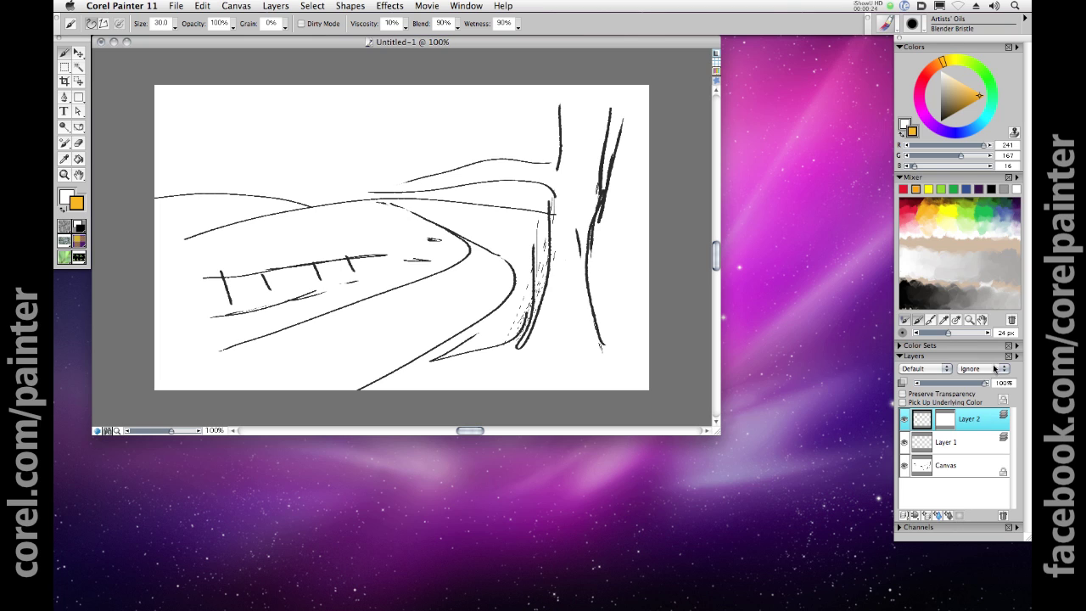
- Show the colour swatches, clear the Mixer pad and dab green, red, yellow and white onto it
click(900, 345)
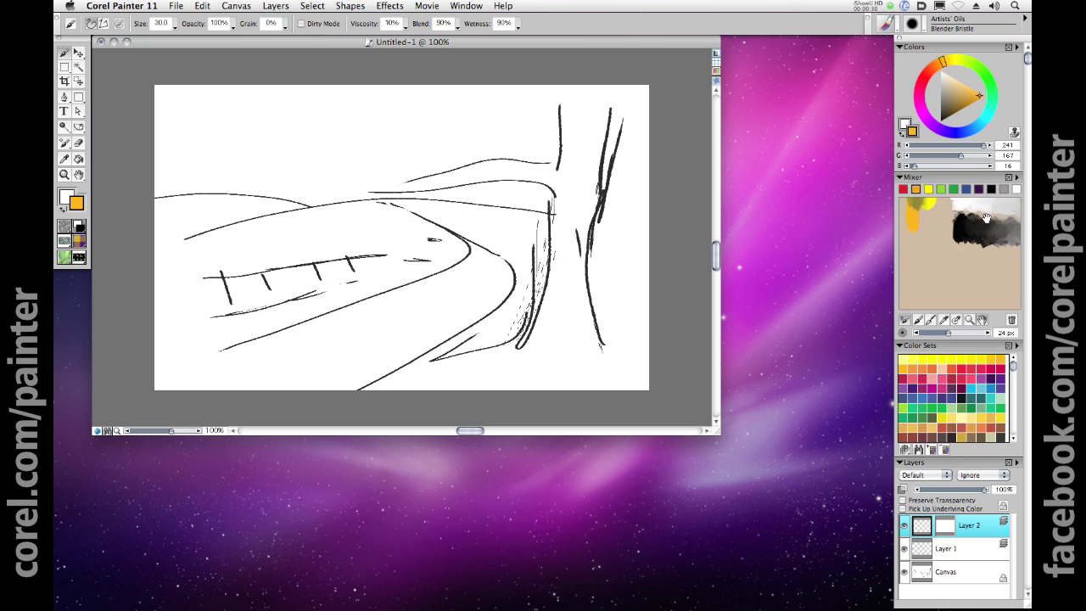
click(953, 189)
click(919, 320)
mouse_move(911, 258)
mouse_down()
mouse_move(932, 280)
mouse_move(955, 264)
mouse_move(978, 285)
mouse_move(952, 280)
mouse_move(943, 293)
mouse_move(951, 274)
mouse_move(948, 301)
mouse_move(944, 280)
mouse_move(962, 293)
mouse_move(948, 282)
mouse_up()
click(904, 189)
click(928, 189)
click(1020, 189)
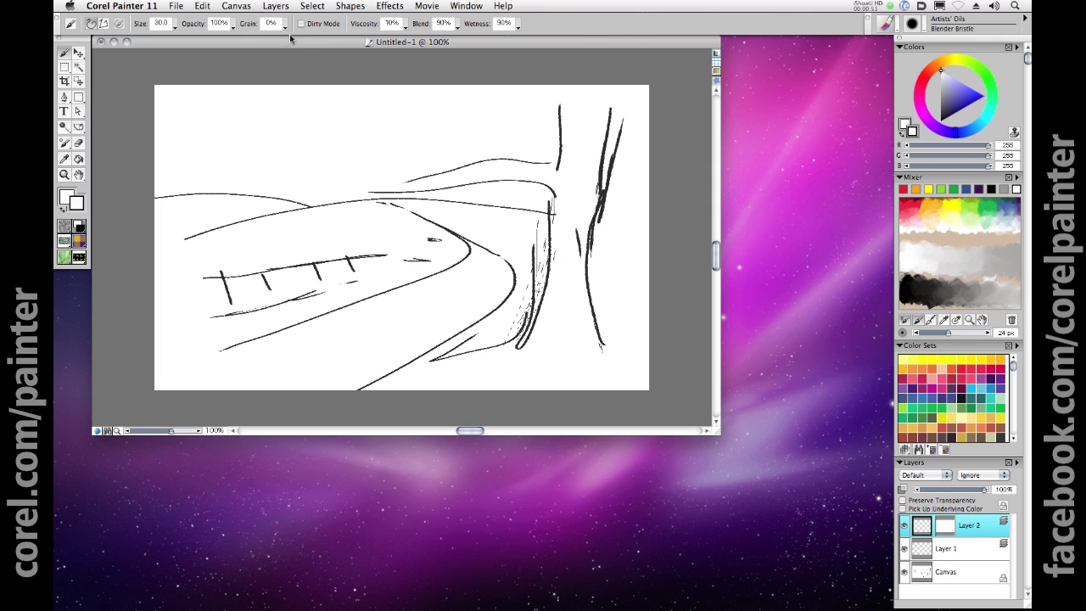
- Open the sanfran-houses.jpg photo
click(176, 6)
click(191, 32)
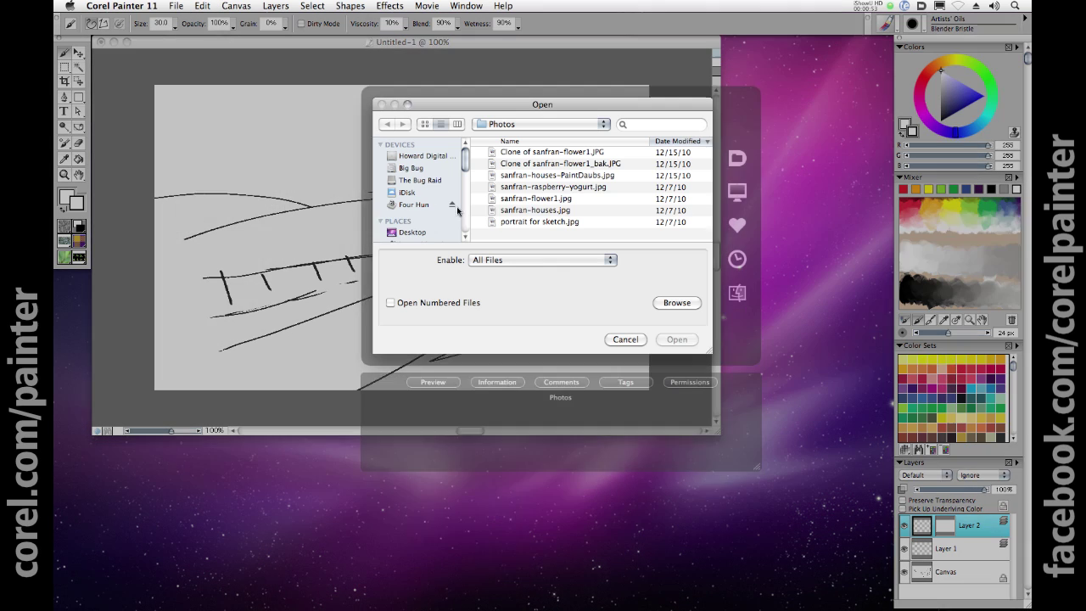
click(675, 339)
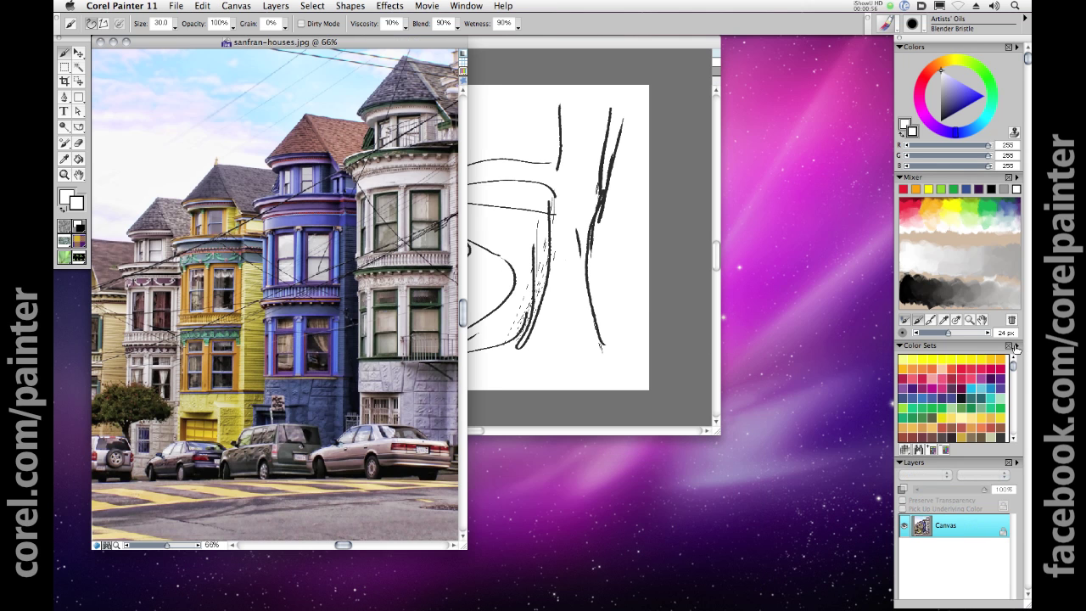
- Build a new colour set from the photo, then close the photo window
click(1014, 347)
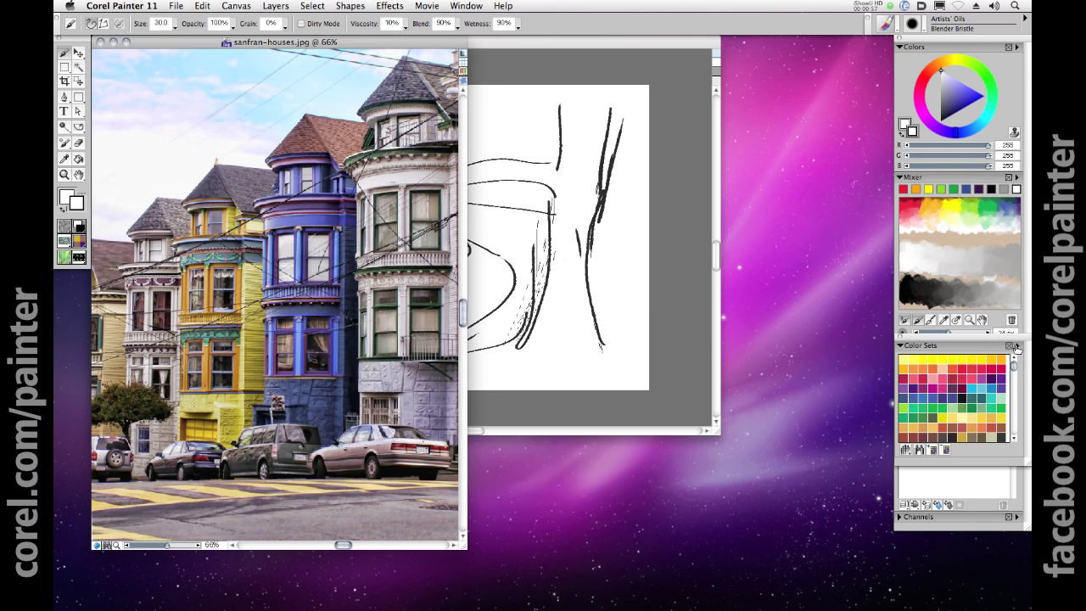
click(1017, 347)
click(1005, 367)
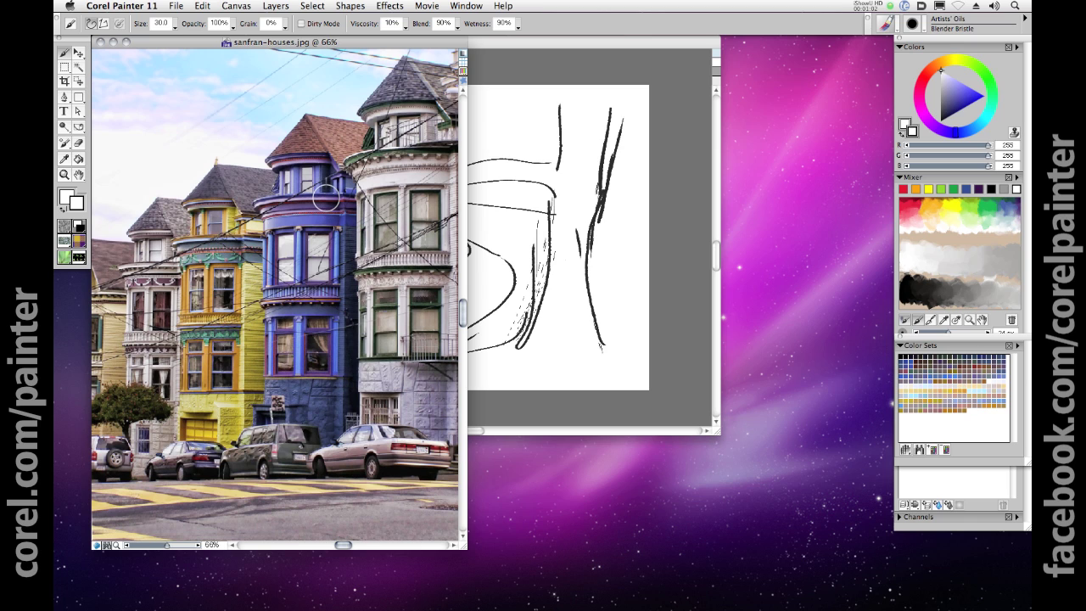
click(101, 41)
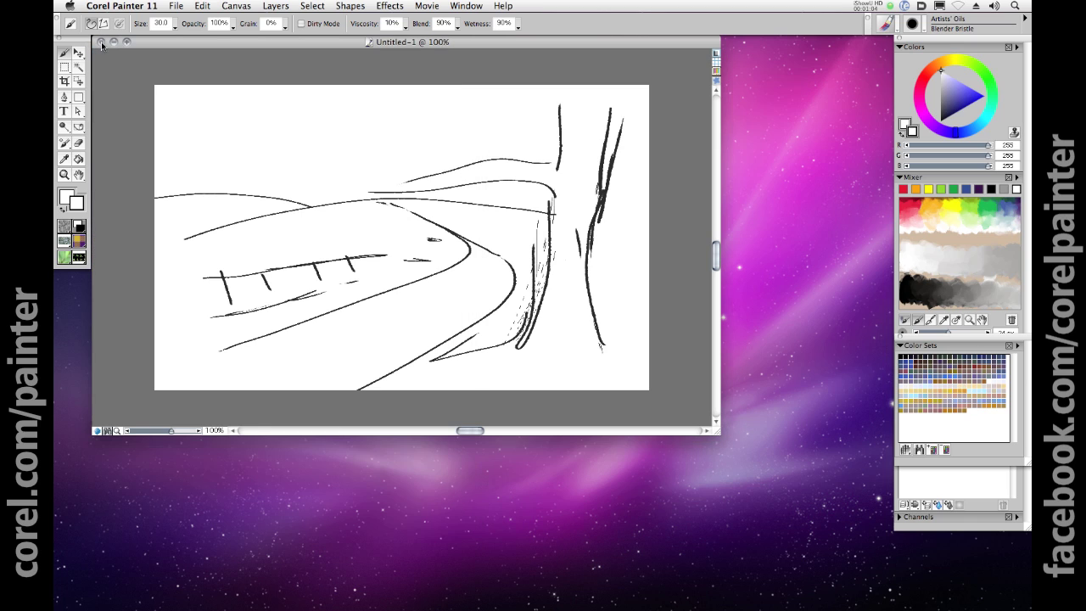
- Open and close the Mixer and Colors palette option menus
click(1019, 178)
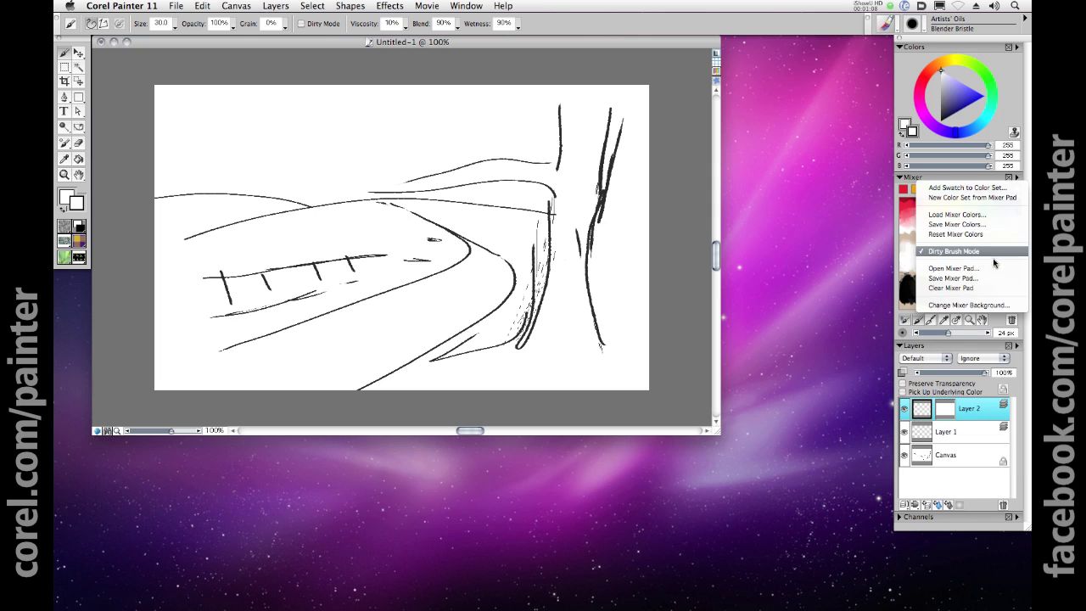
click(1019, 49)
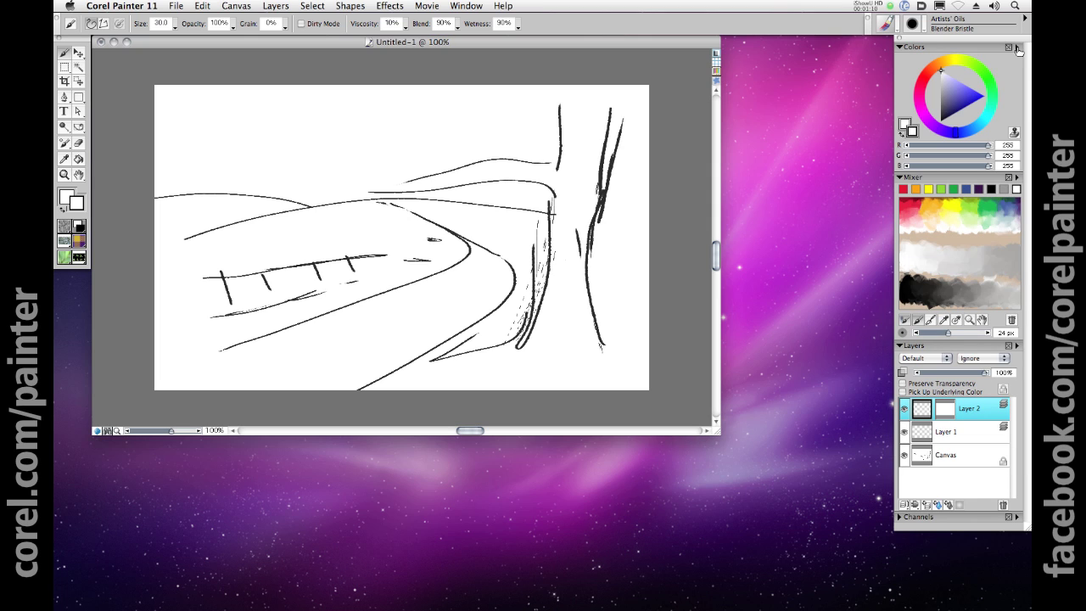
click(1018, 49)
click(1019, 50)
- Try the Layer Adjuster and Magic Wand tools, ending on the Pen shape tool
click(79, 54)
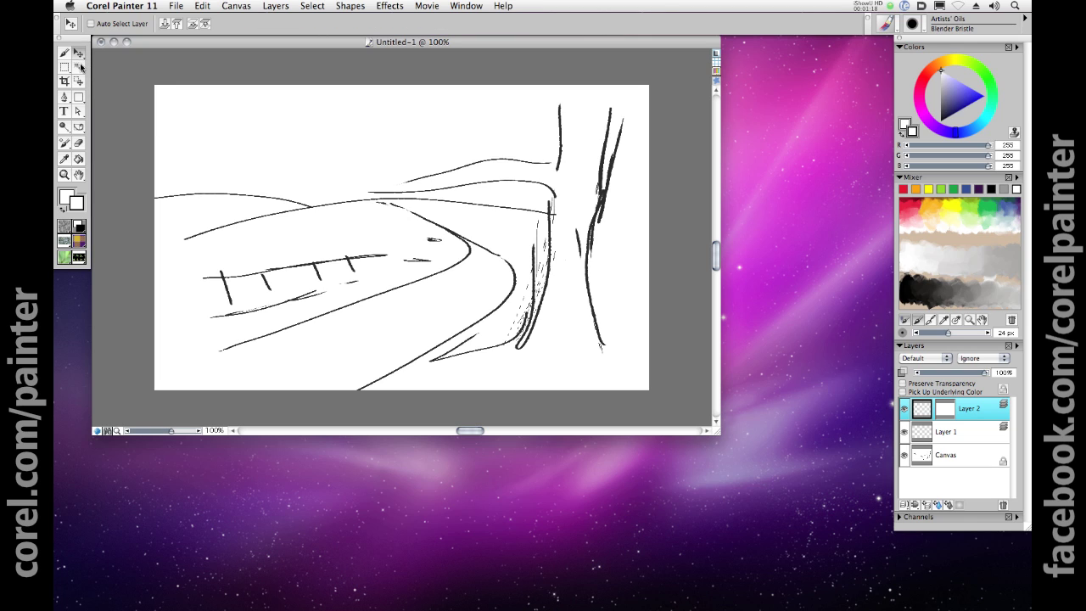
click(79, 67)
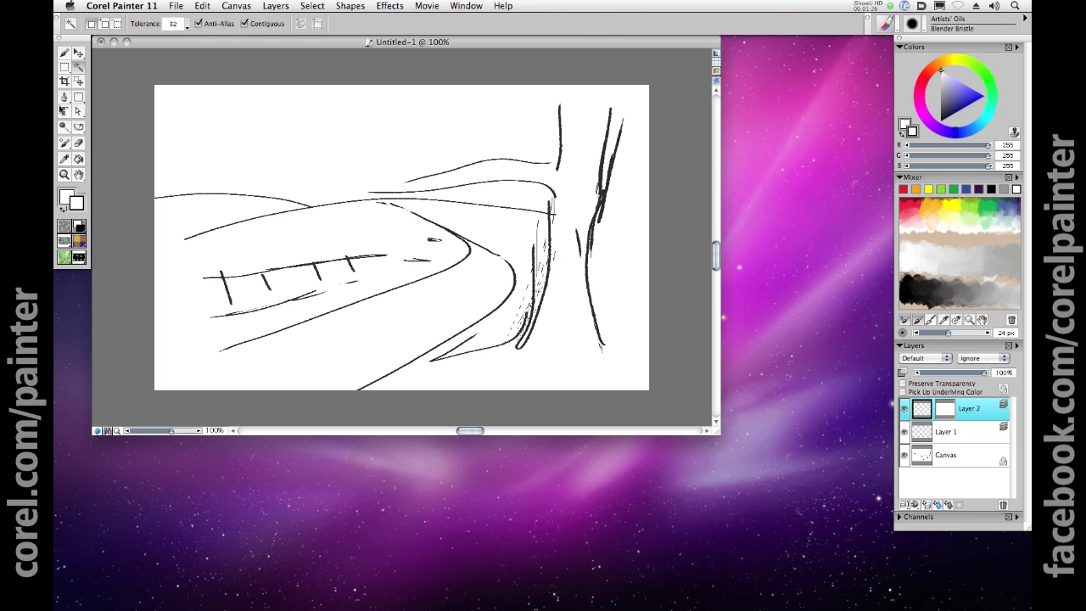
click(64, 98)
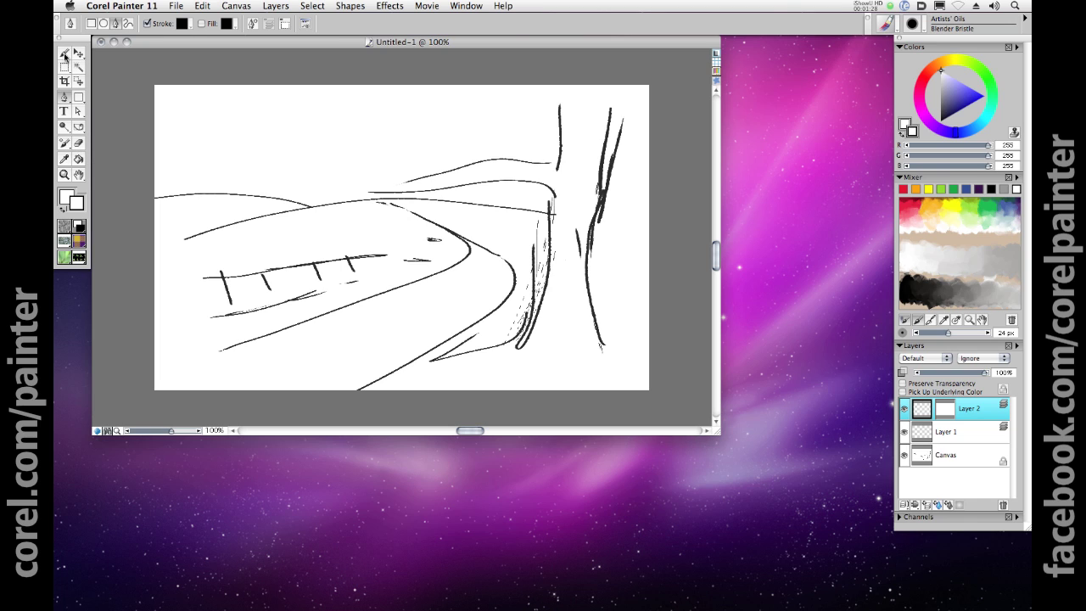
- Paint a wide tan oil stroke at the top, then a thin stroke below at size 3.4
click(65, 55)
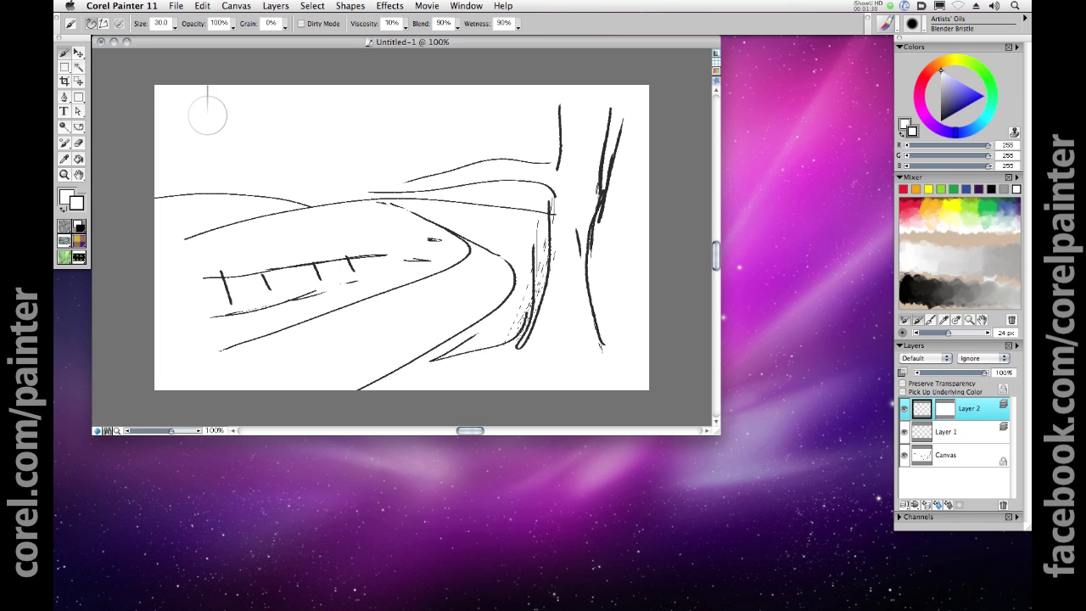
mouse_move(207, 115)
mouse_down()
mouse_move(300, 133)
mouse_move(353, 128)
mouse_move(218, 118)
mouse_move(272, 143)
mouse_move(495, 123)
mouse_move(222, 98)
mouse_up()
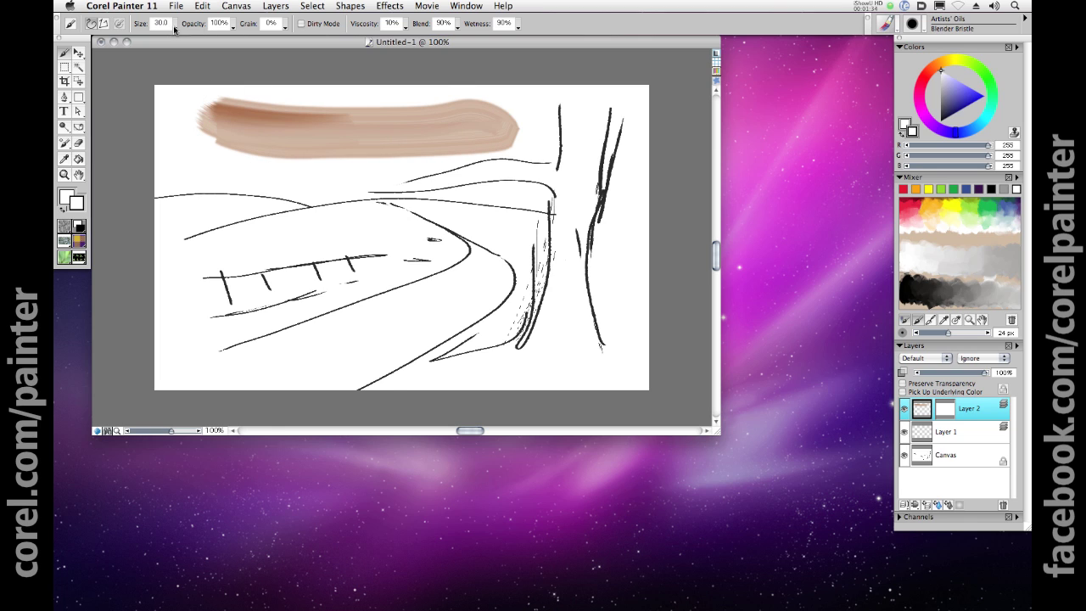
click(175, 28)
drag(180, 40, 160, 38)
mouse_move(194, 158)
mouse_down()
mouse_move(281, 178)
mouse_move(176, 153)
mouse_move(290, 178)
mouse_move(195, 180)
mouse_up()
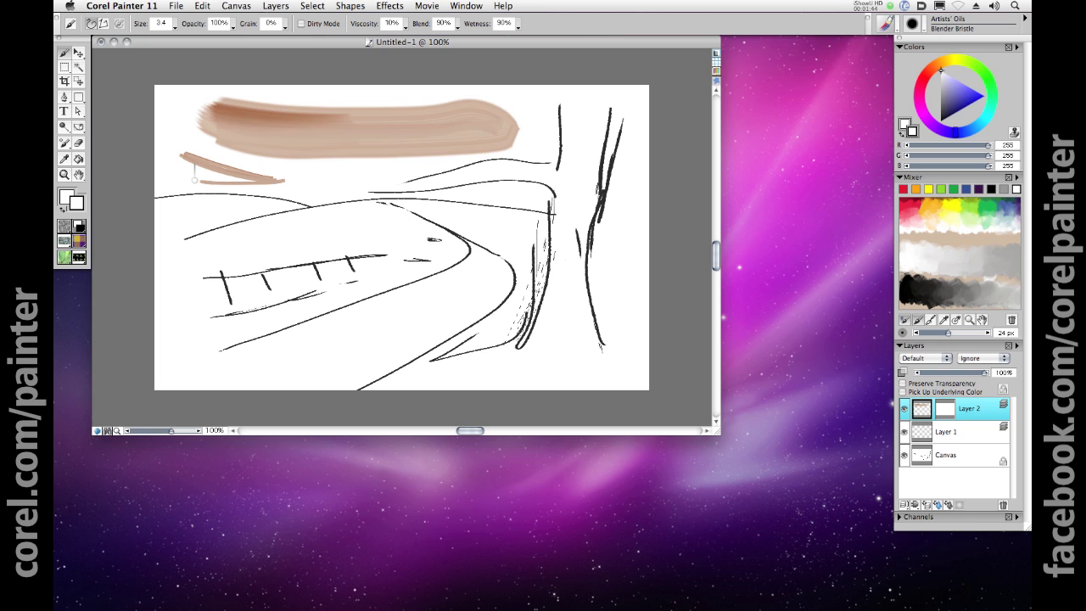
click(125, 6)
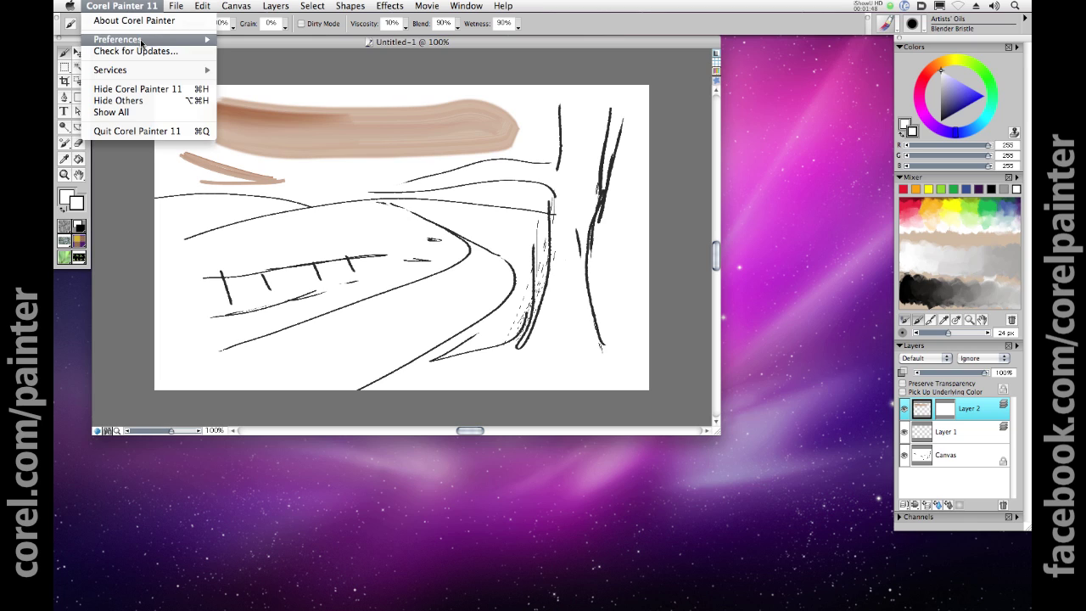
mouse_move(144, 40)
click(270, 64)
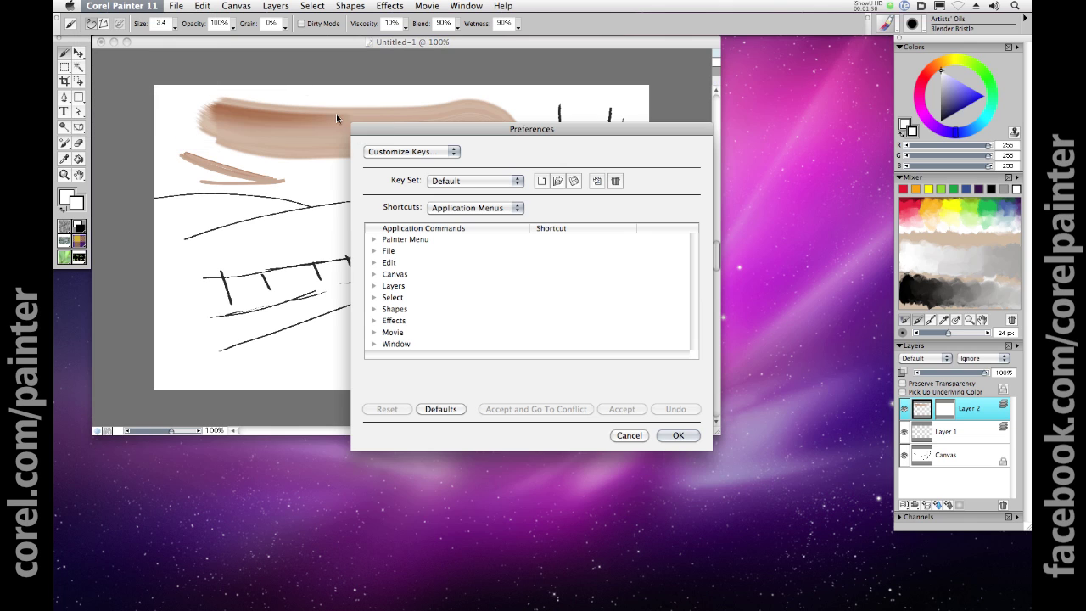
click(374, 309)
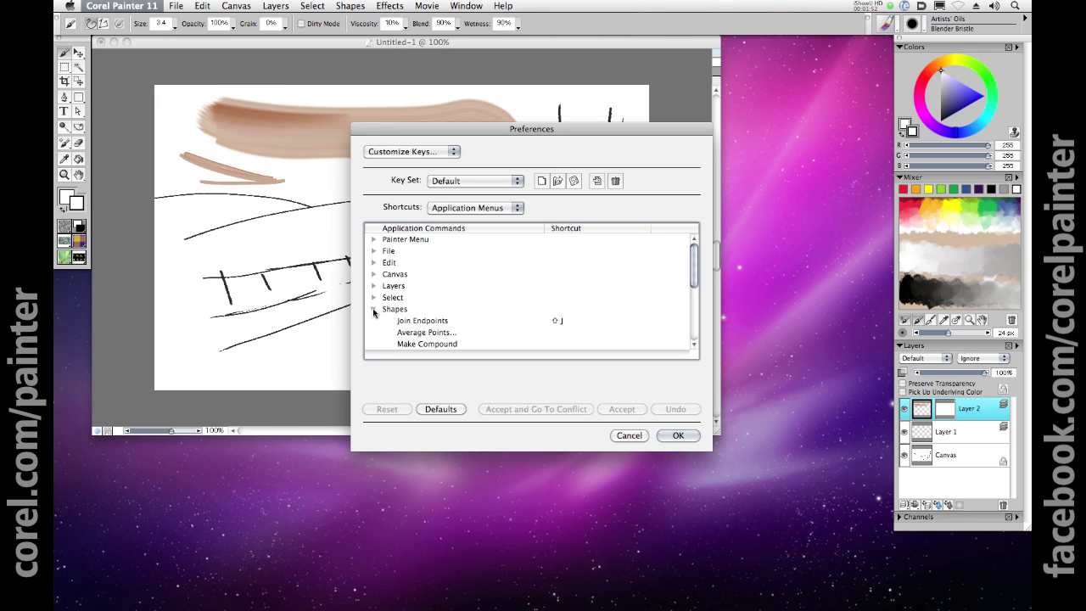
click(373, 263)
drag(692, 264, 694, 280)
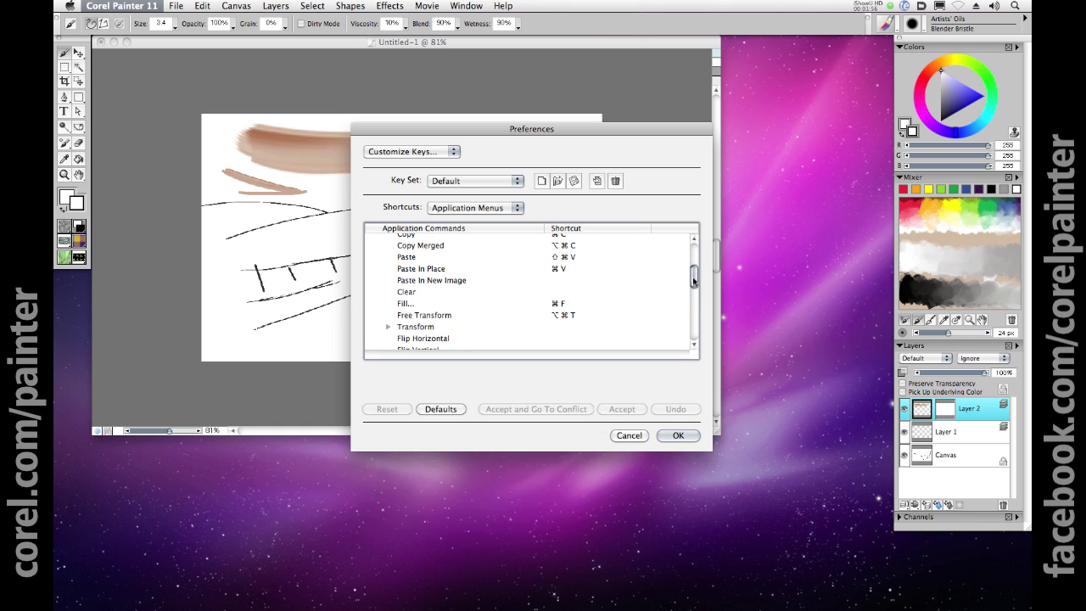
click(679, 436)
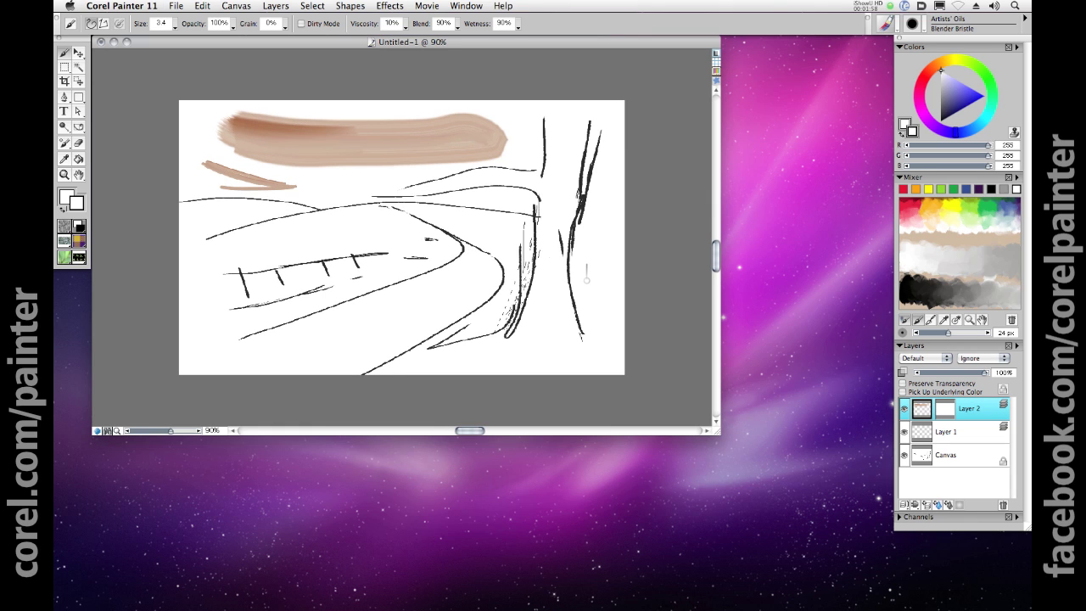
key(super+equal)
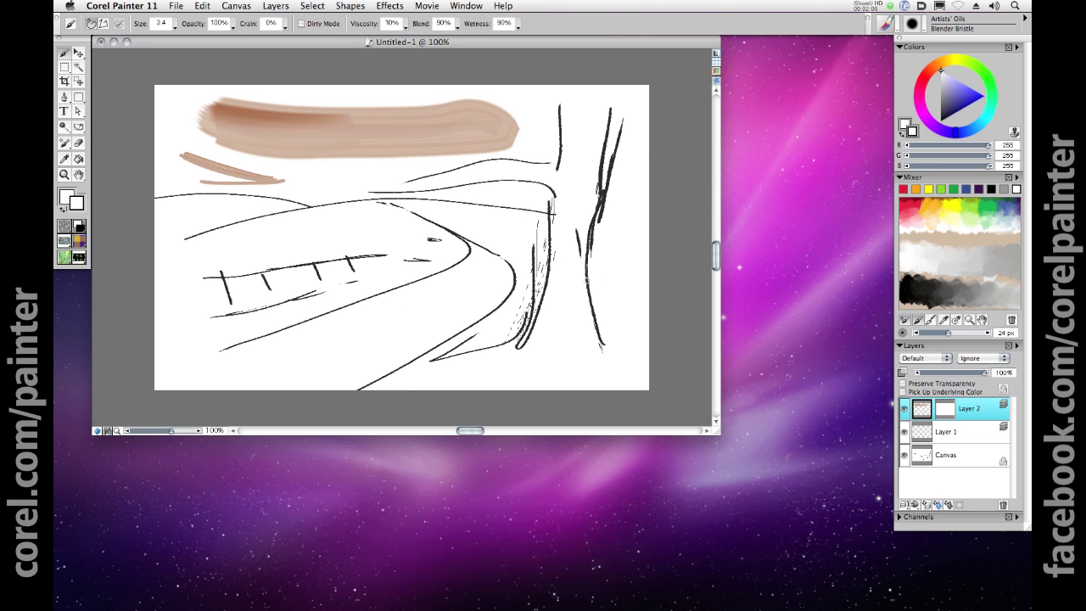